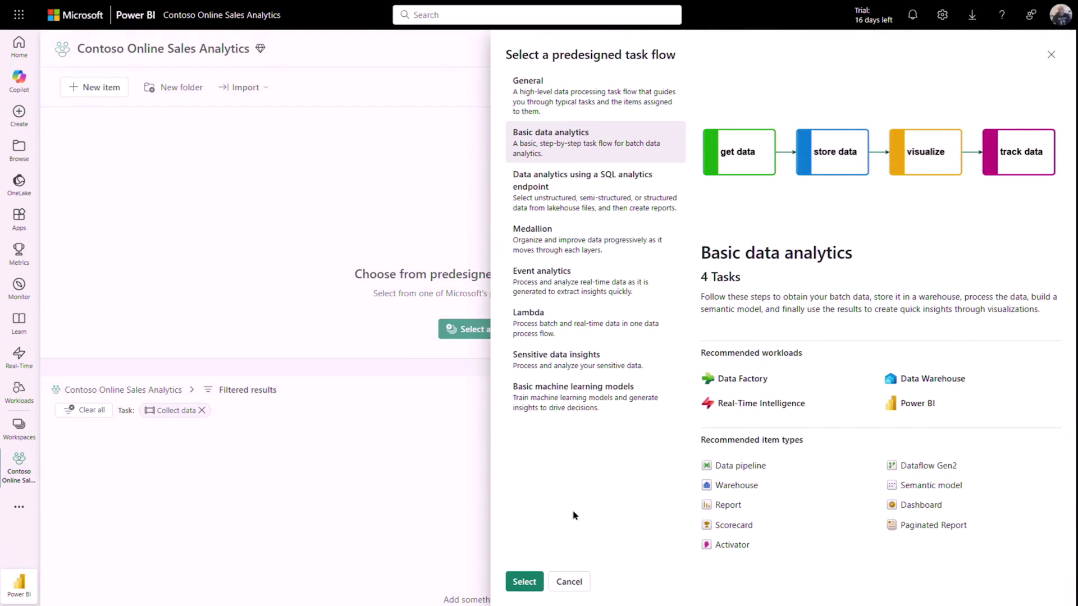
Apply the Basic data analytics flow and replace Track data with a linked Analyze and train data task.
left_click(524, 581)
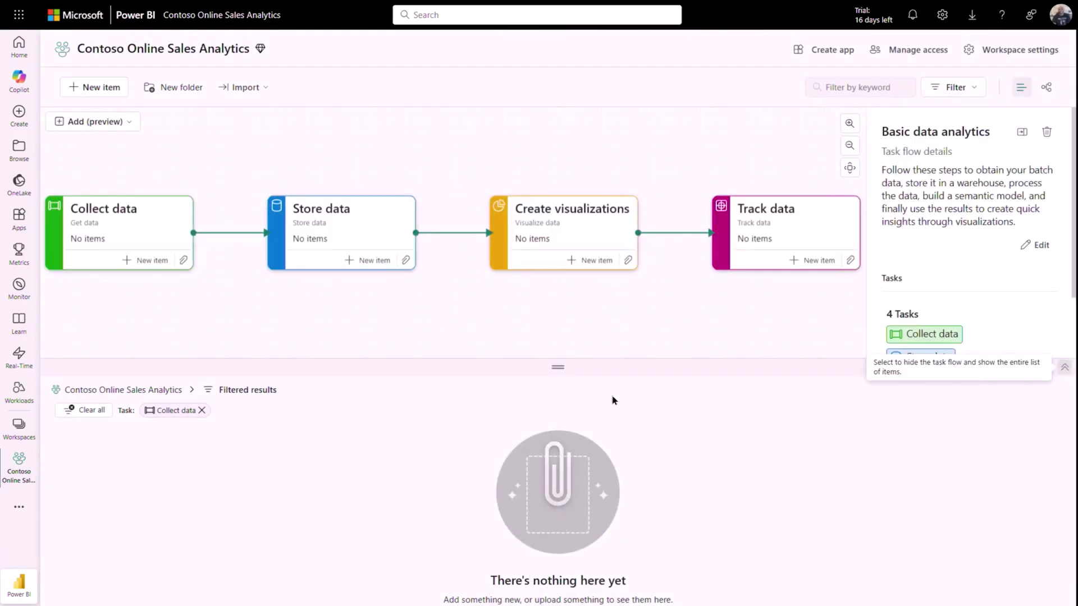
left_click(753, 233)
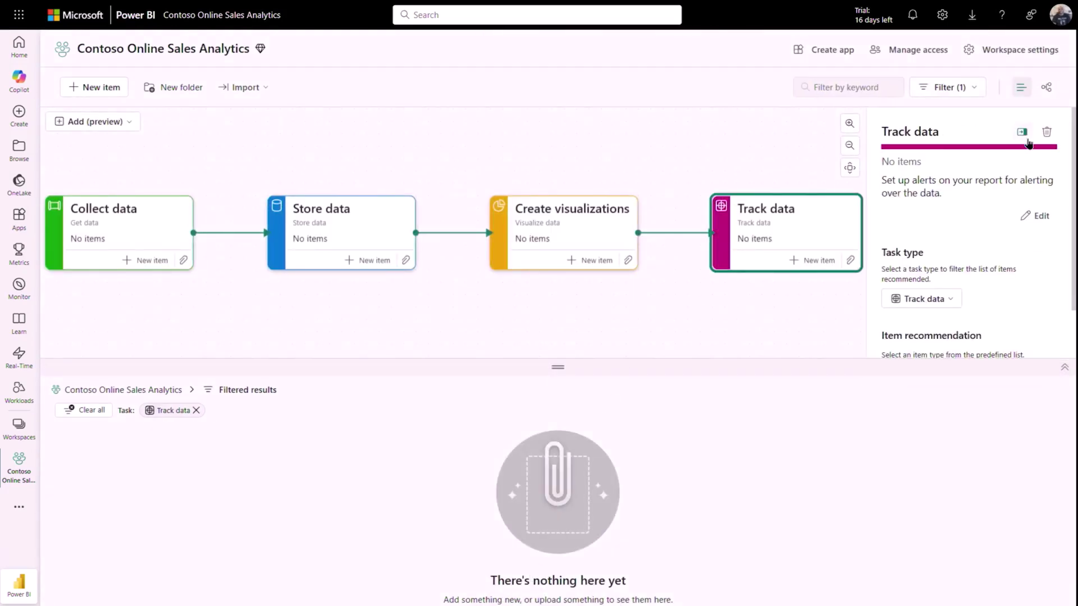
left_click(1046, 132)
left_click(124, 122)
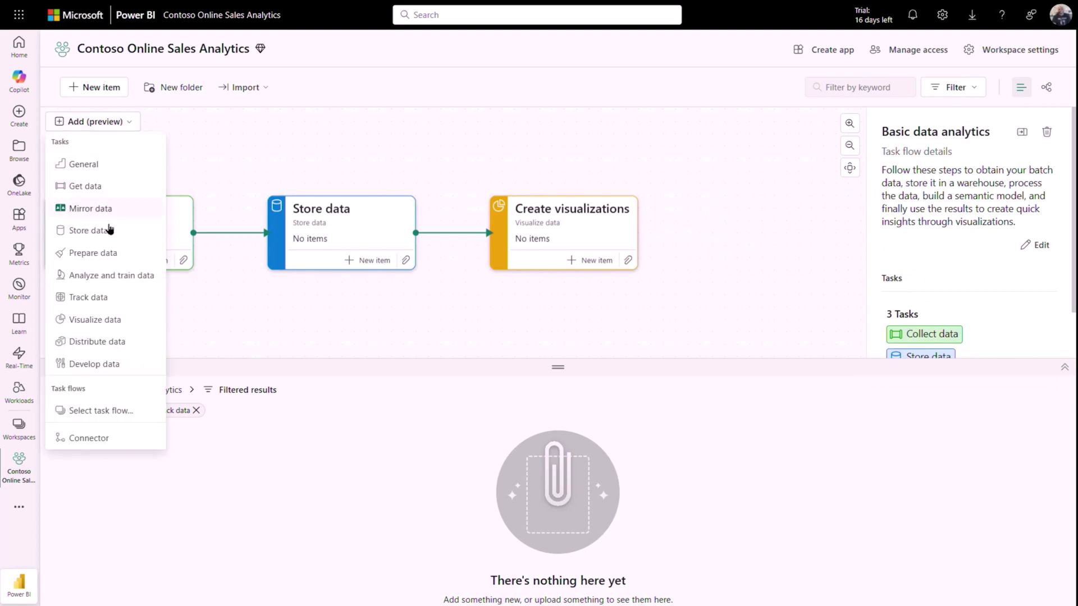
left_click(115, 275)
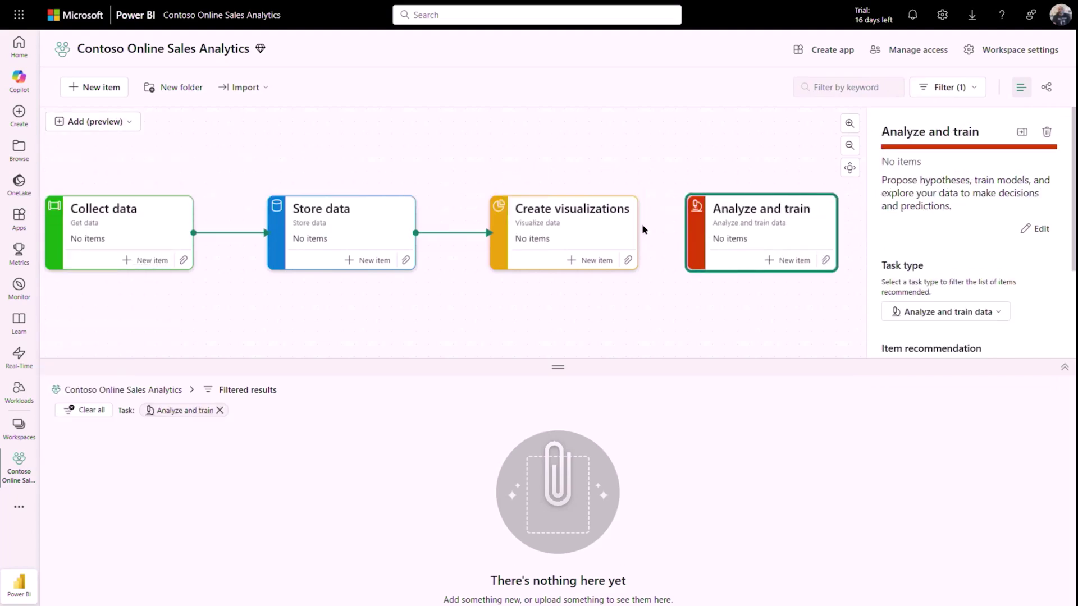
left_click_drag(638, 233, 688, 232)
Rename the new task 'Chat with Data', describe it 'Natural Language Processing', then add a Store data item.
left_click(782, 238)
left_click(1034, 229)
triple_click(983, 180)
type("Chat")
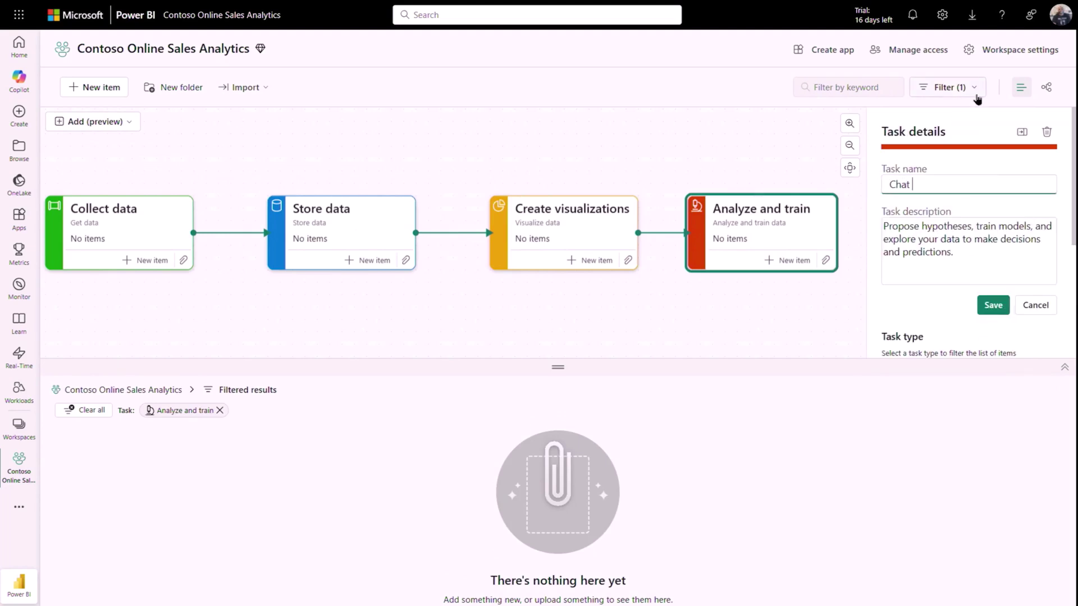
key("Tab")
key("ctrl+a")
type("Natural Language Processing")
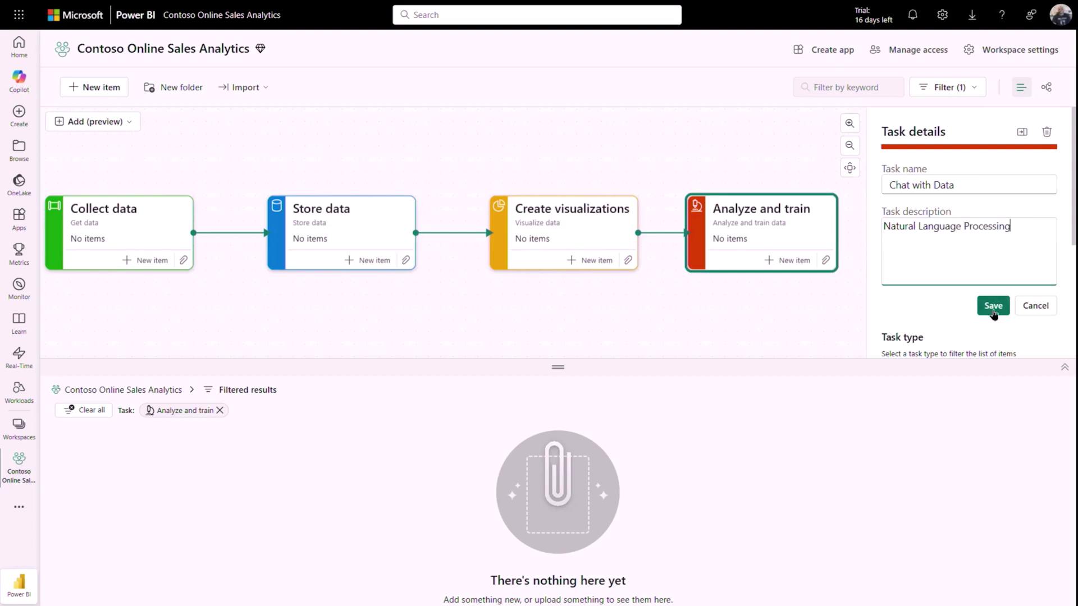
left_click(992, 305)
left_click(774, 142)
left_click(388, 260)
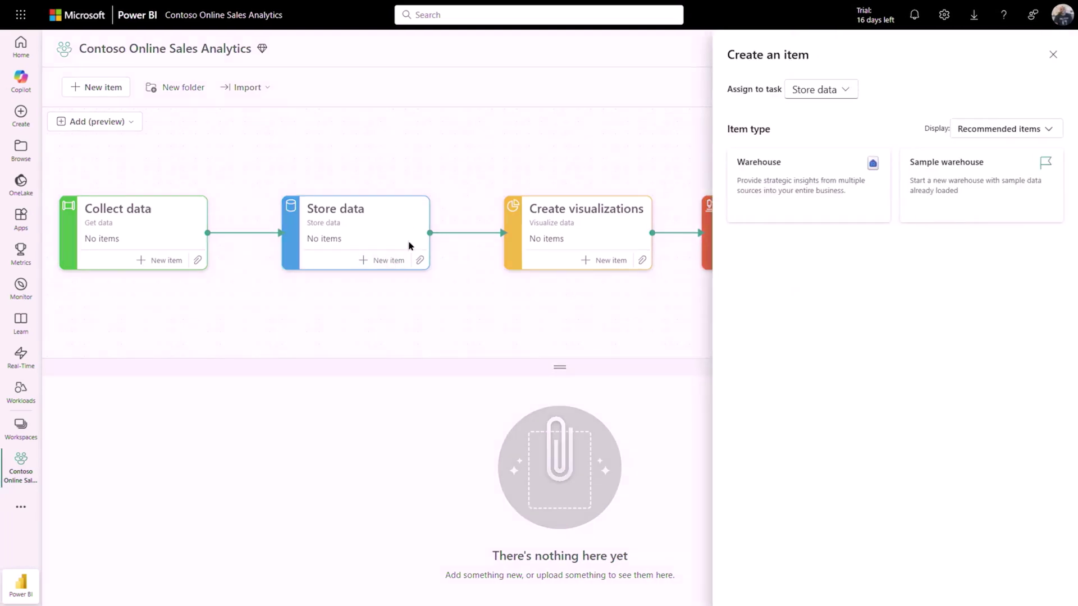
Create a Warehouse item named OnlineSalesDW for the Store data task.
left_click(738, 192)
type("OnlineSalesDW")
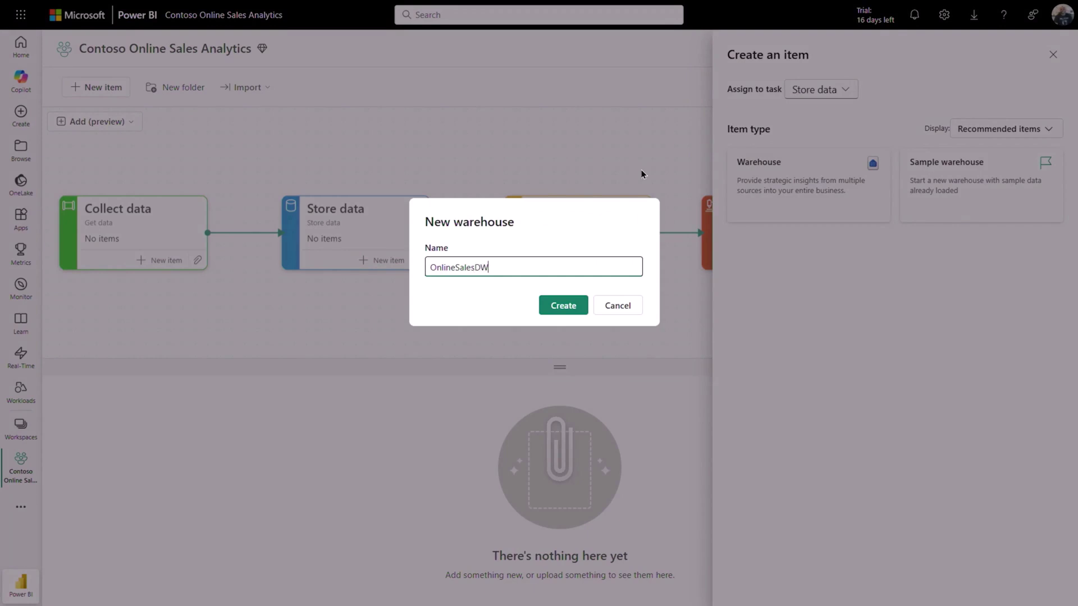
left_click(563, 310)
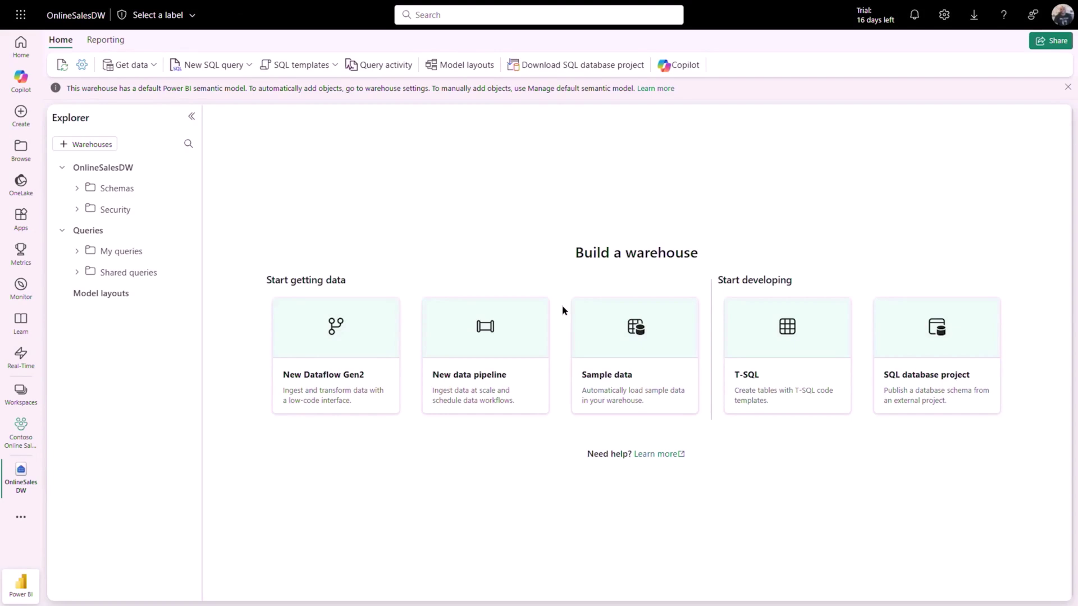
Ask the warehouse Copilot for a script creating a customer table with the listed columns.
left_click(670, 67)
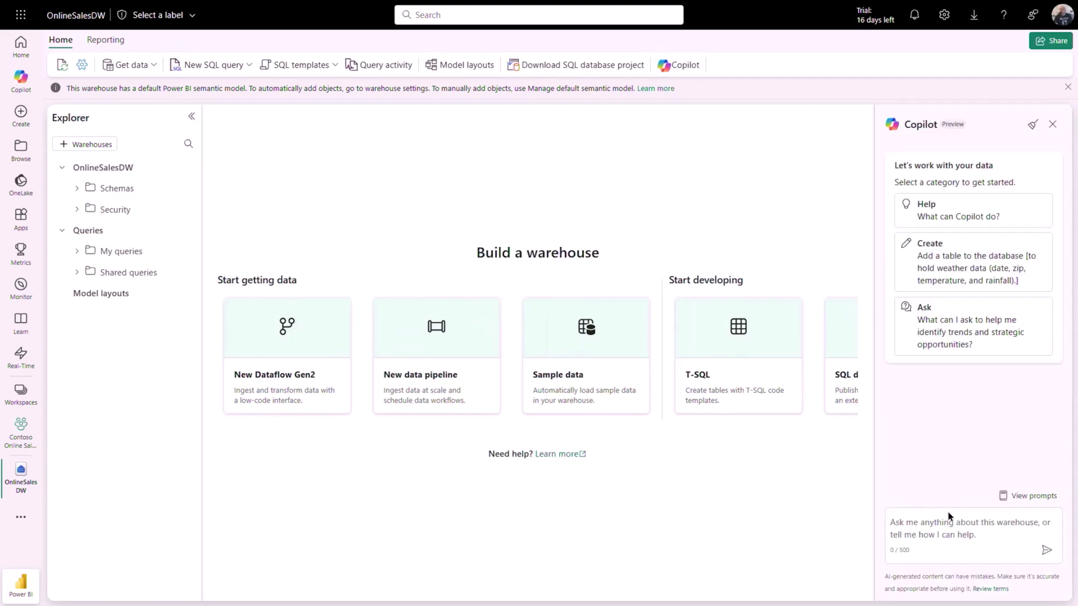
type("generate")
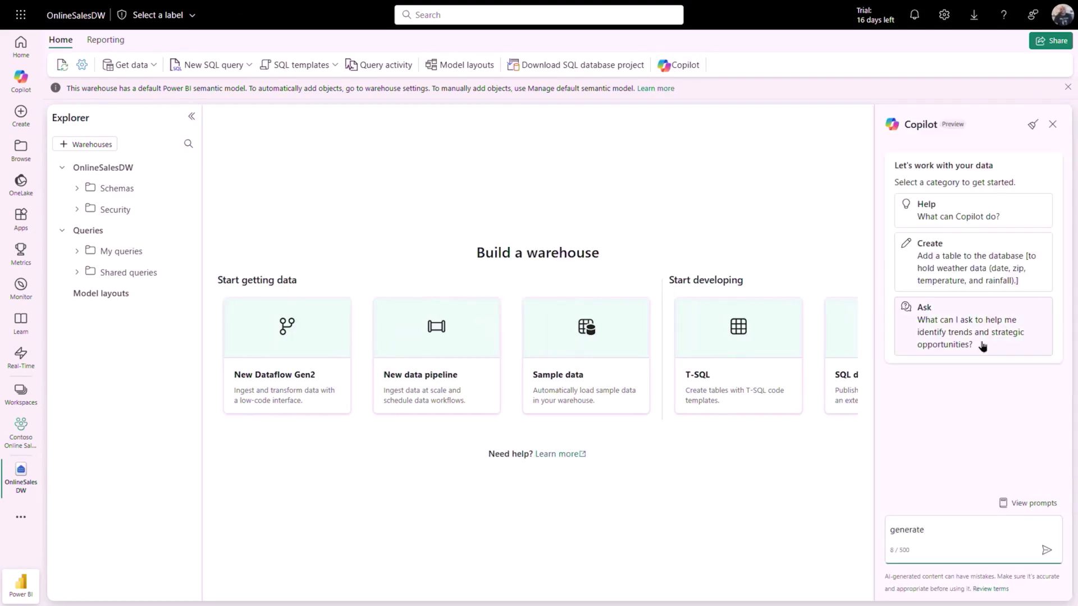
type(" a script that creates a tabled named customer with the following columns: CustomerKey")
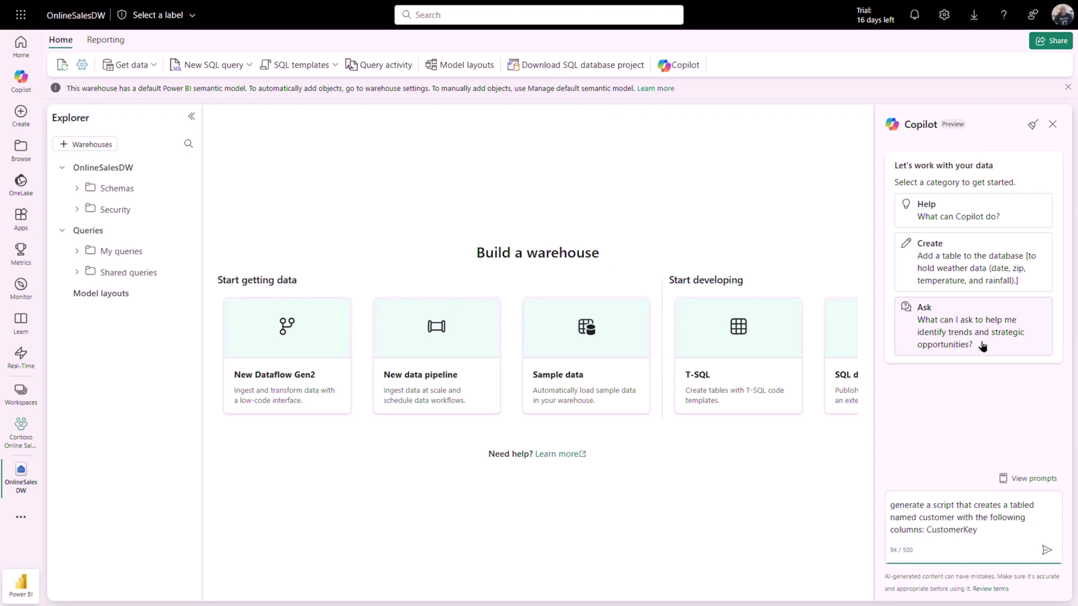
type(", Title, FirstName, LastName, BirthDate, MaritalStatus, Gender, EmailAddress, YearlyIncome and AddressLine1")
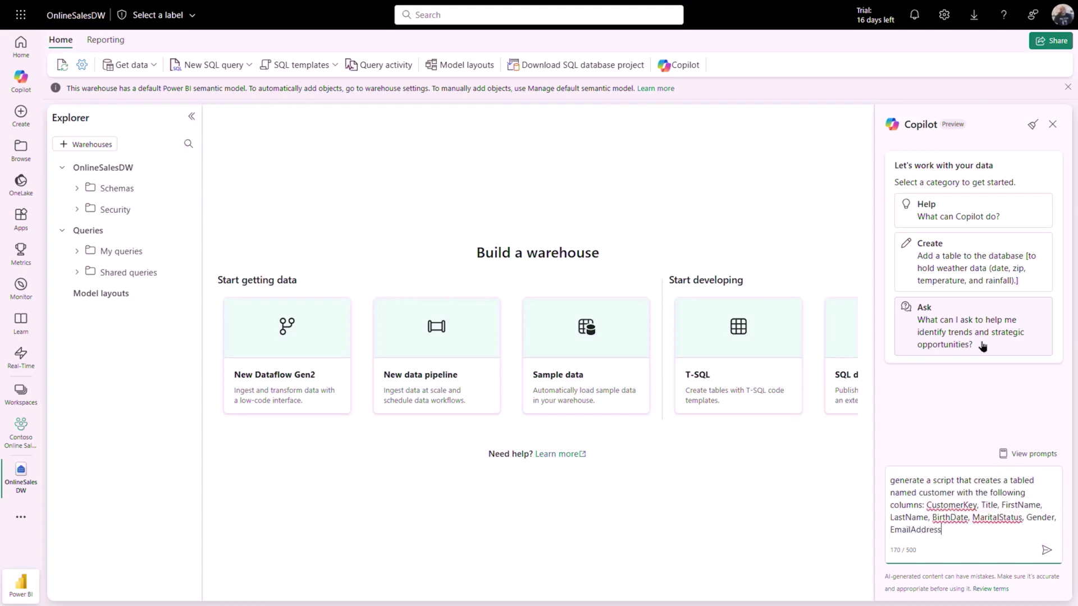
left_click(1046, 549)
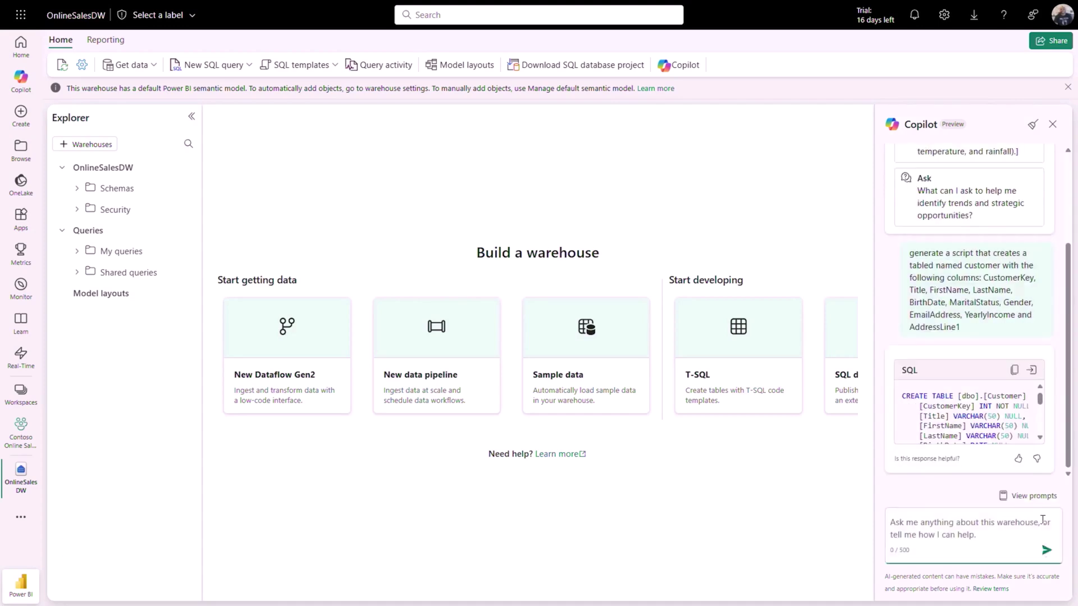
Insert and run the CREATE TABLE script, then confirm Customer appears under dbo Tables.
left_click(1031, 372)
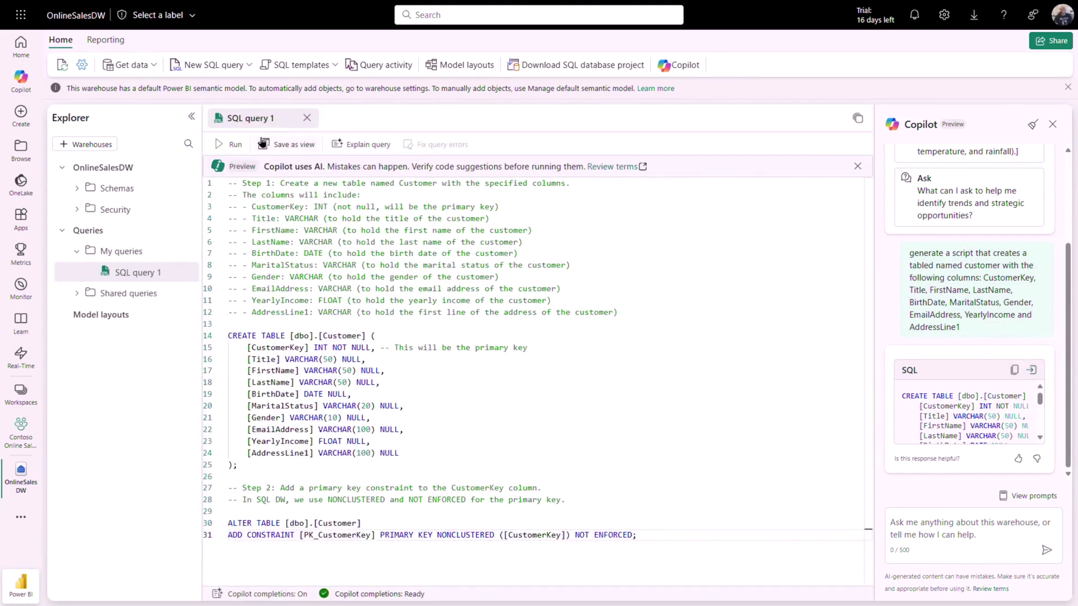
left_click(222, 145)
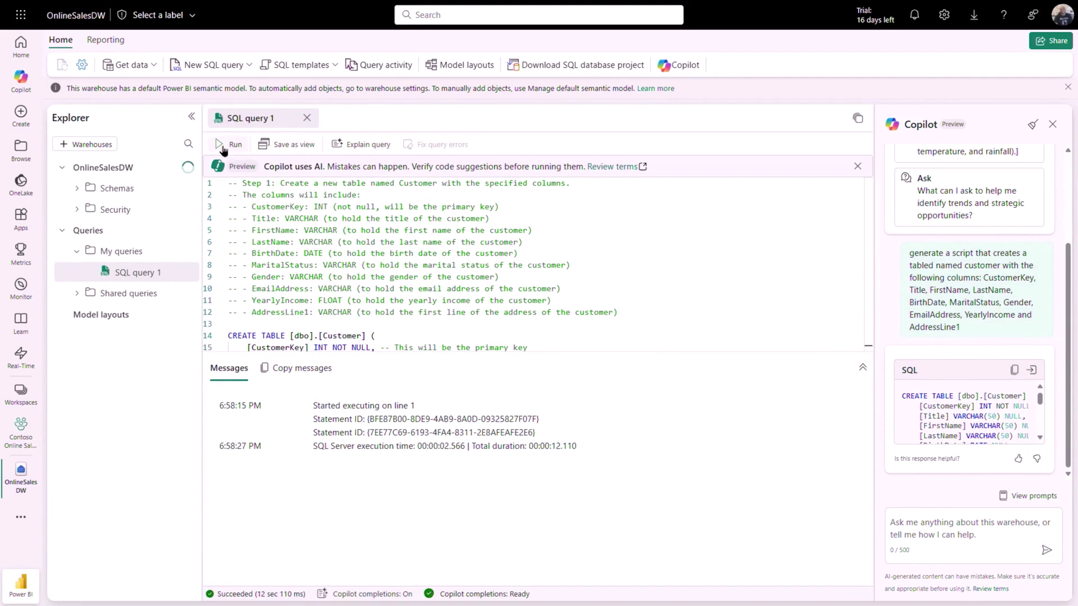
left_click(92, 188)
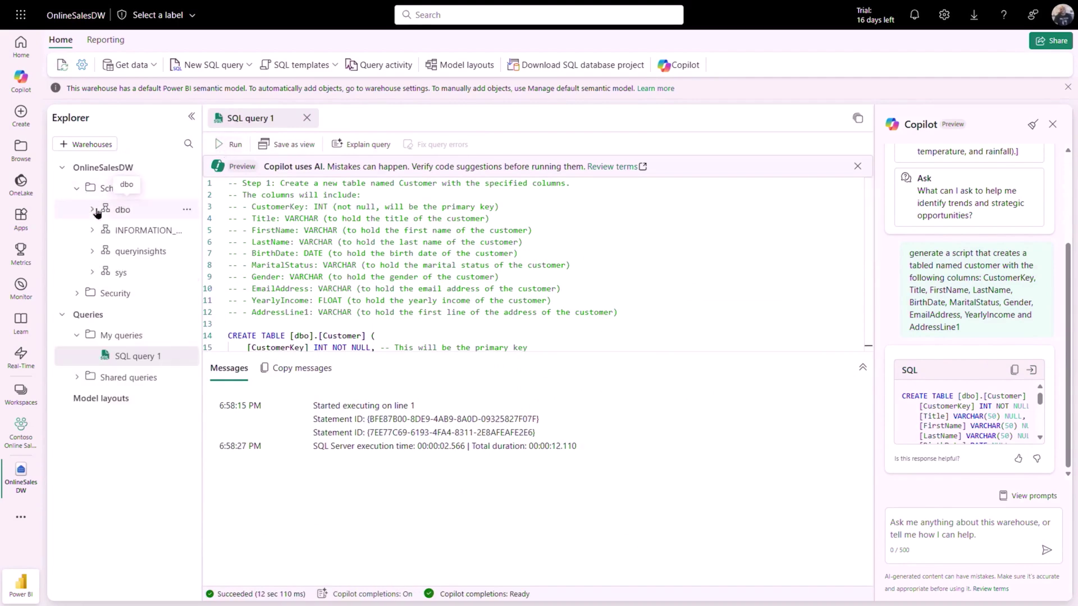
left_click(92, 209)
left_click(107, 230)
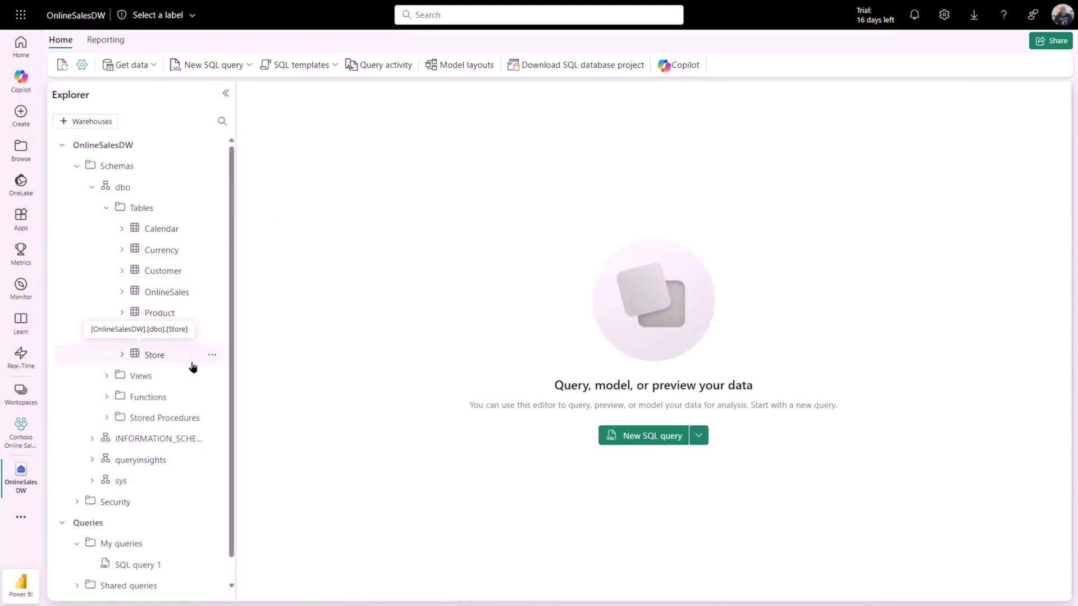
Create a copy job named Load DW for the Collect data task.
left_click(21, 431)
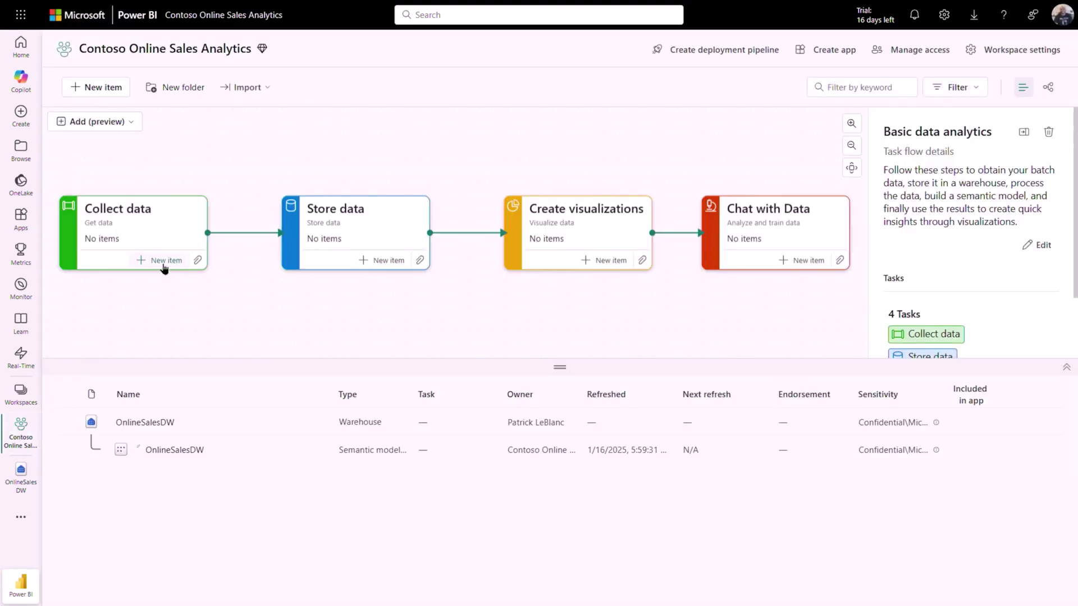
left_click(164, 266)
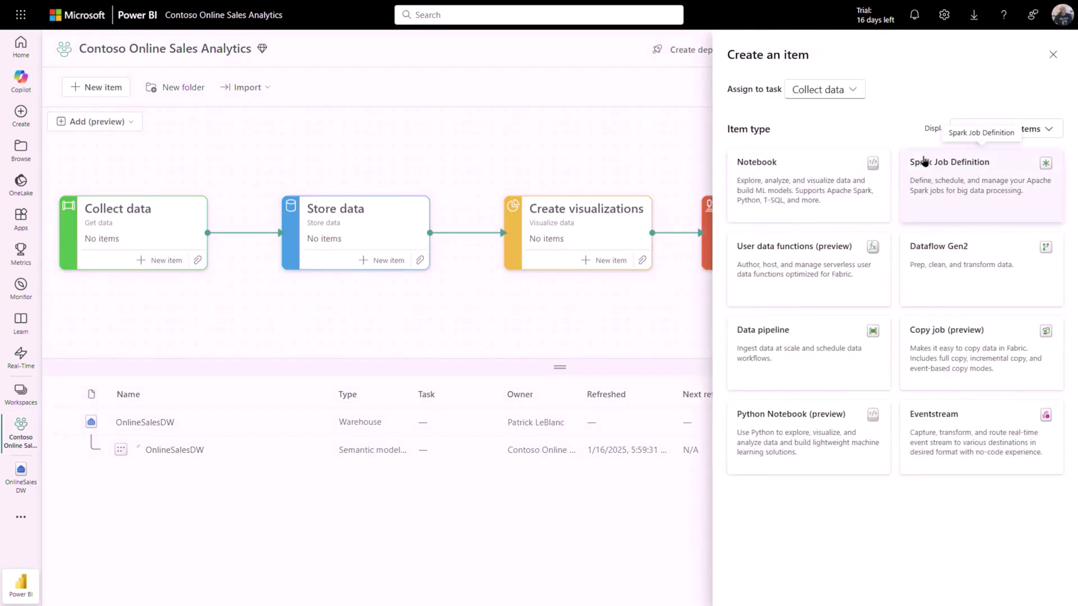
left_click(962, 342)
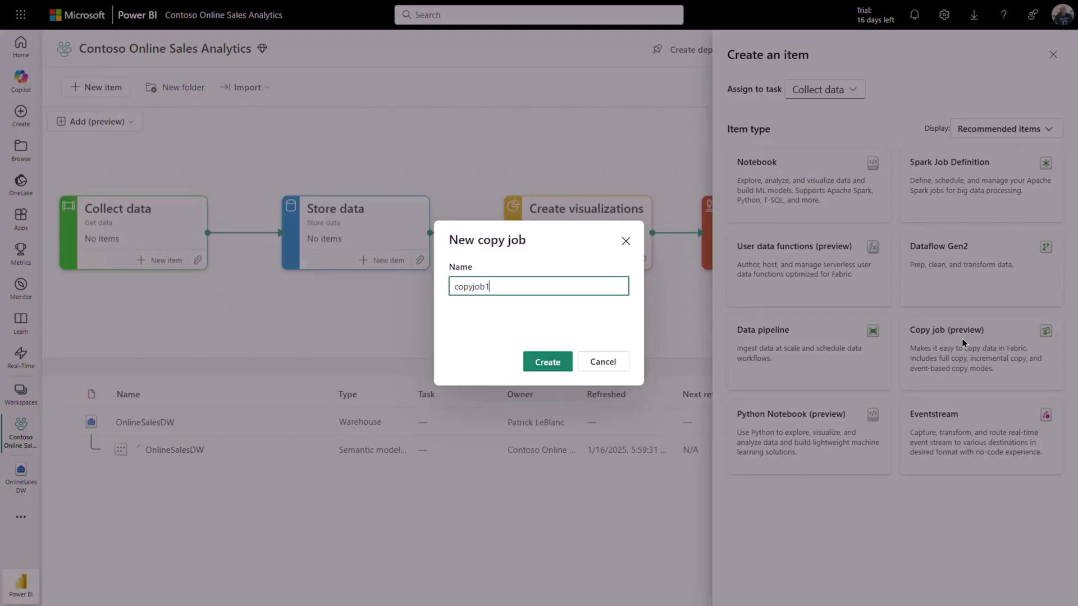
type("Load DW")
left_click(546, 362)
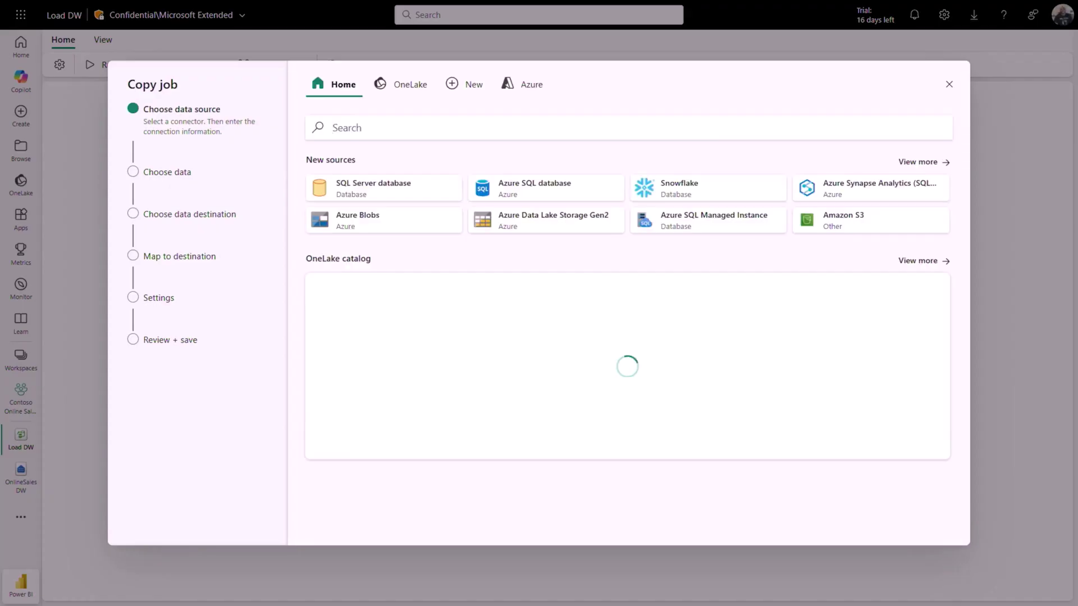
Use ContosoSalesOrders Azure SQL as the source with all seven ContosoOnlineSales tables selected.
left_click(398, 129)
type("contososa")
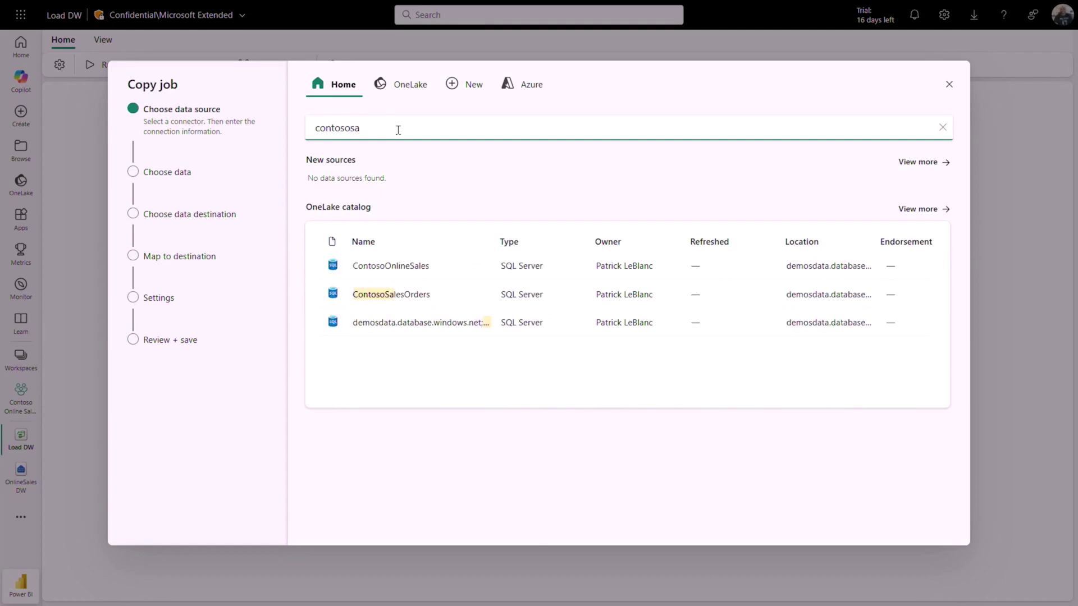
left_click(401, 273)
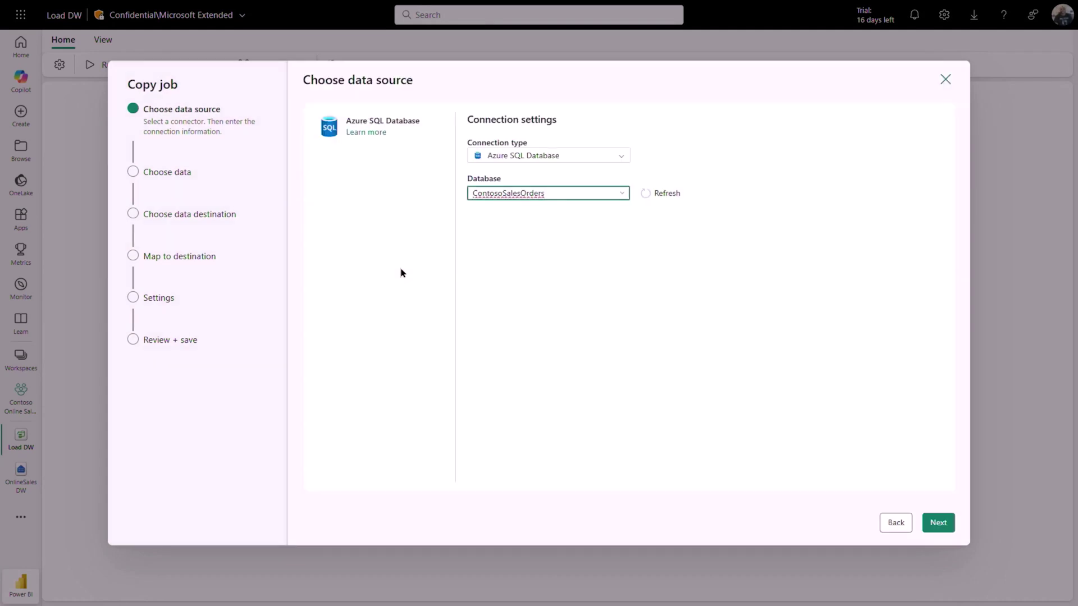
left_click(938, 523)
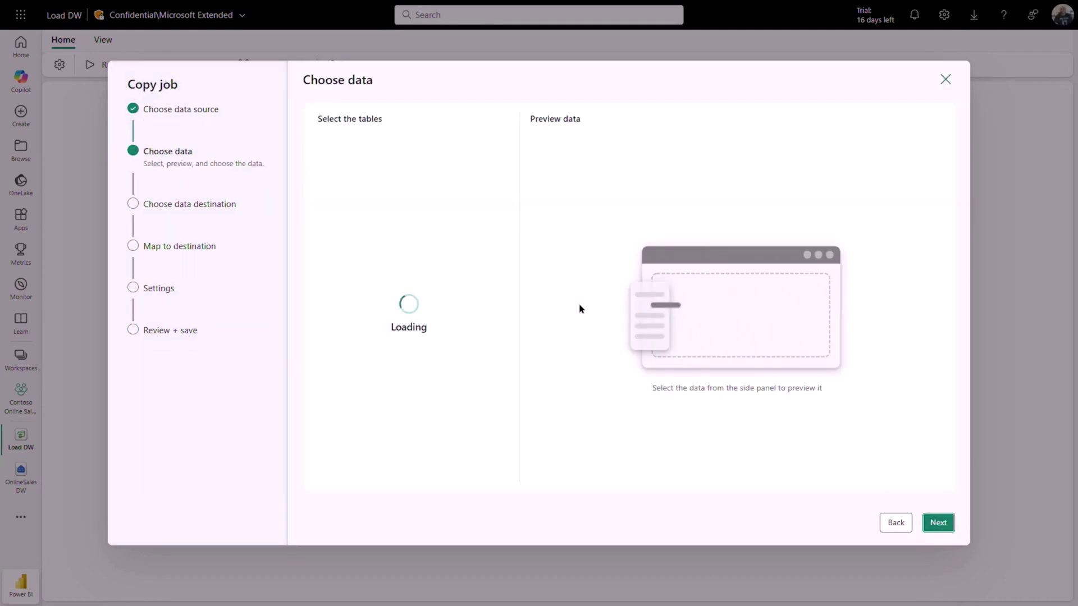
left_click(337, 171)
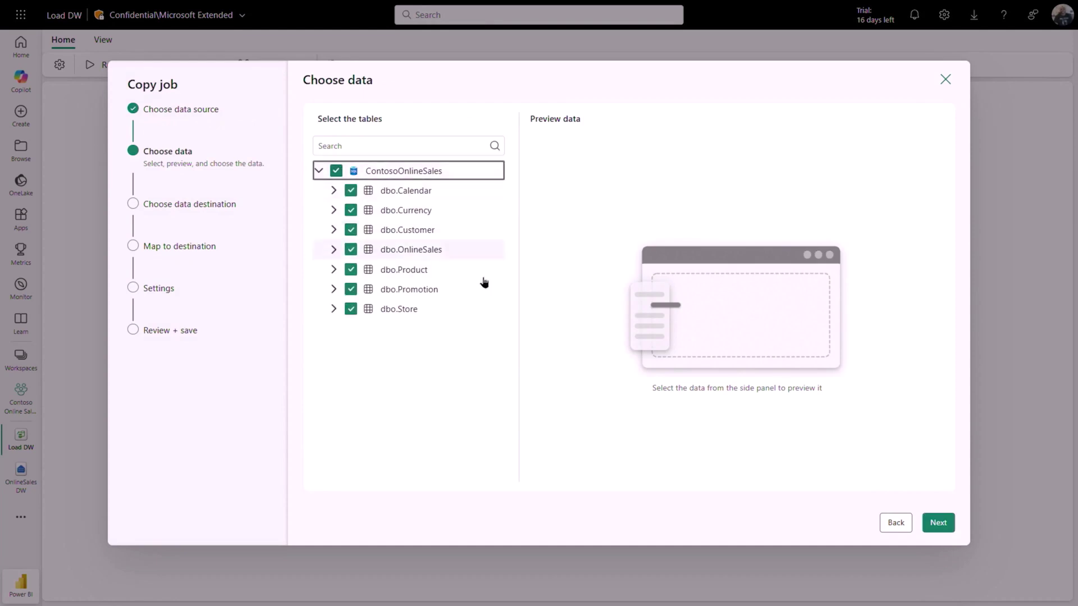
left_click(937, 523)
Set the OnlineSalesDW warehouse as destination and accept the table mapping.
left_click(391, 118)
type("Onlin")
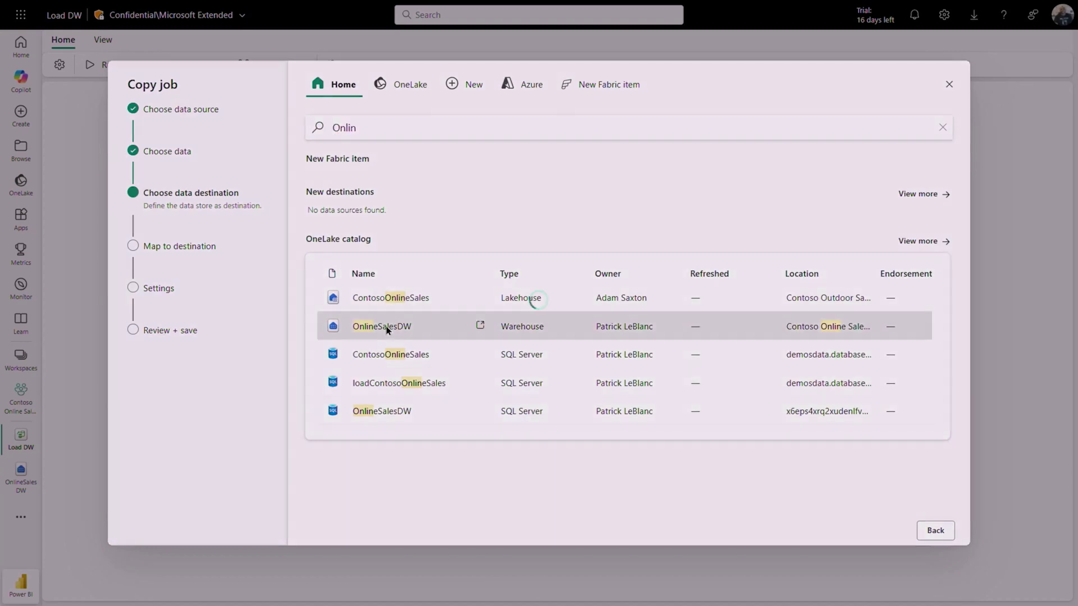
left_click(385, 325)
left_click(948, 524)
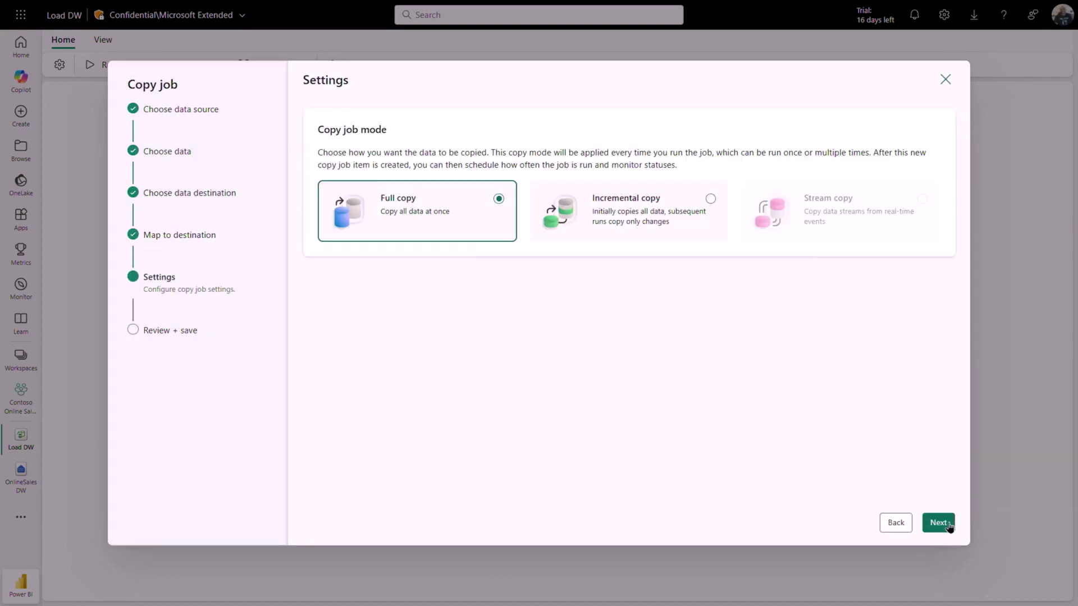
Switch to incremental copy using lastupdatetime as the incremental column.
left_click(711, 200)
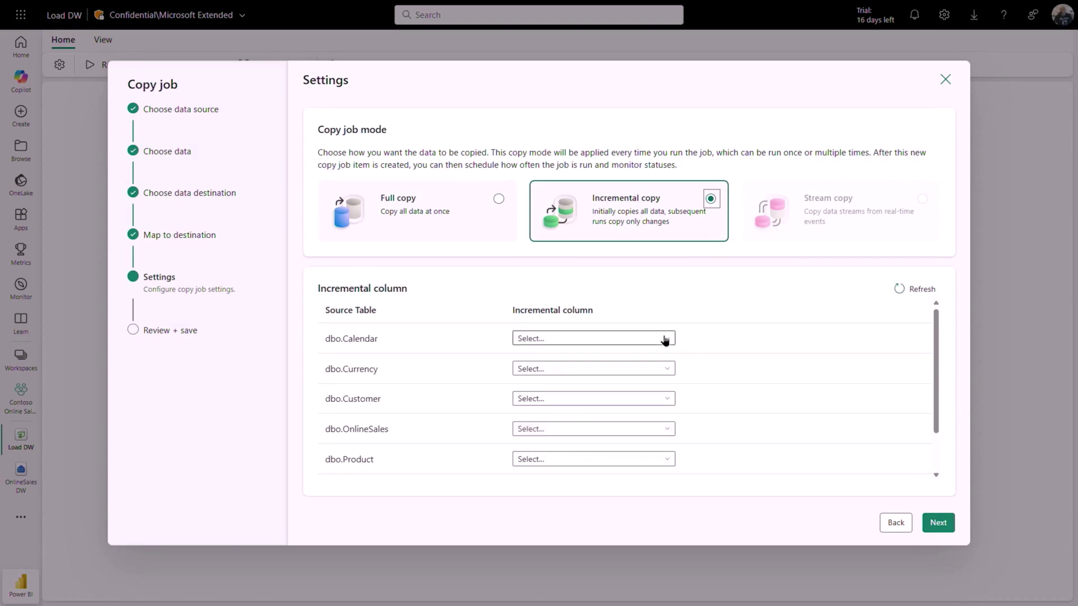
left_click(666, 338)
left_click(586, 481)
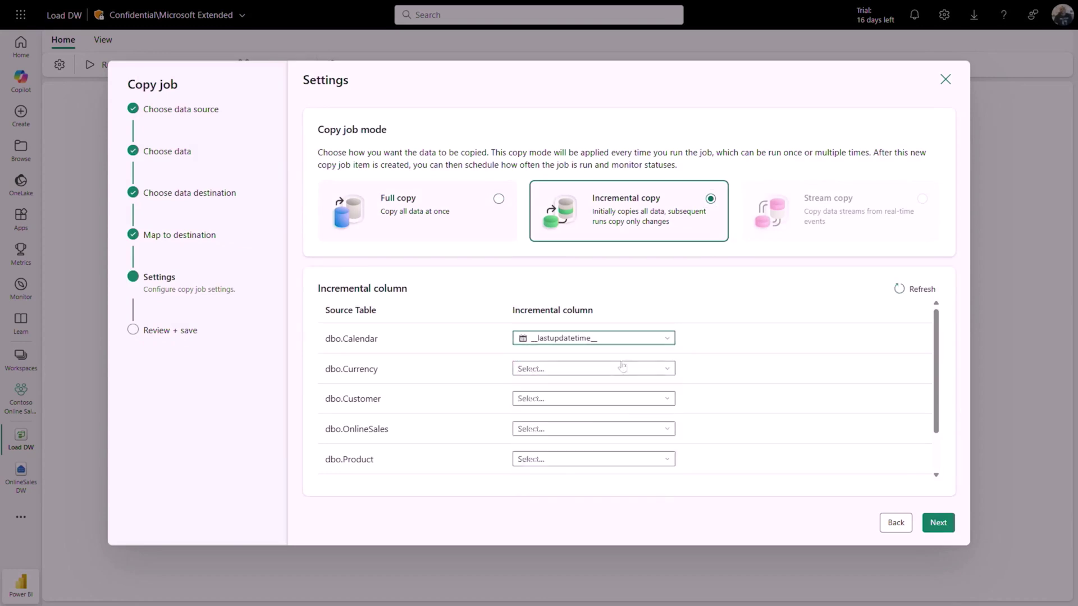
left_click(945, 526)
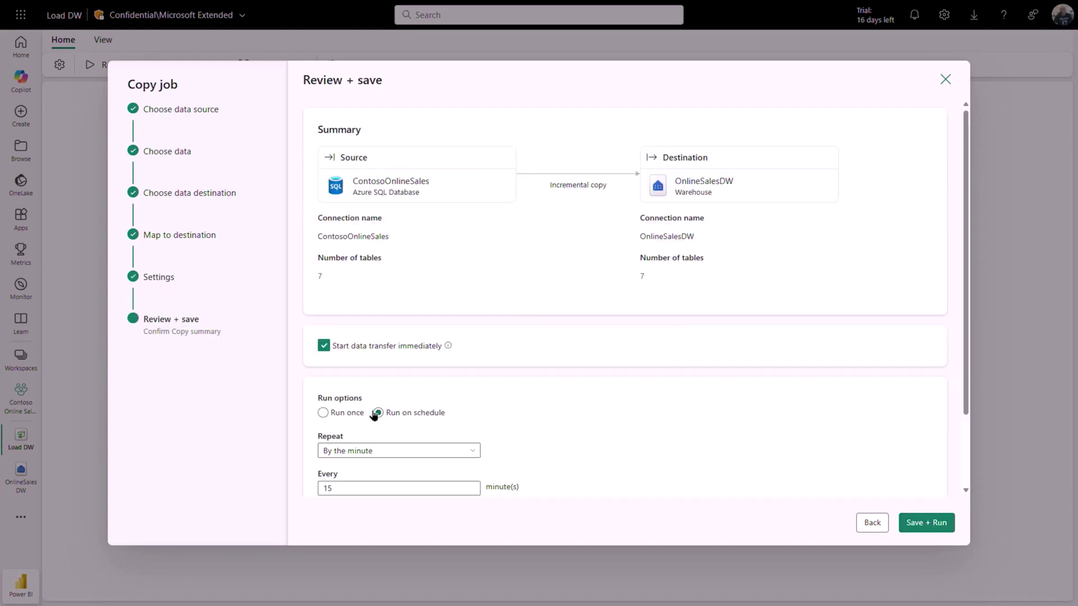
Schedule the job to repeat hourly every 24 hours, then save and run it.
left_click(382, 451)
left_click(371, 488)
scroll(493, 484, "down", 2)
left_click(436, 398)
type("24")
left_click(915, 513)
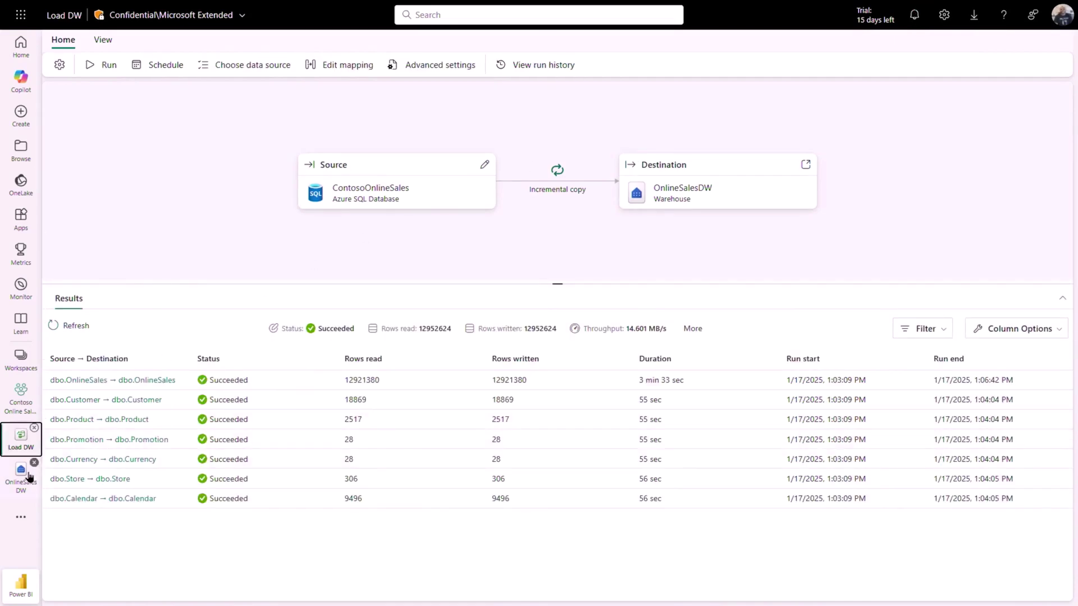
In OnlineSalesDW, ask Copilot for a query showing the top 5 selling products by salesamount.
left_click(23, 477)
left_click_drag(202, 351, 247, 350)
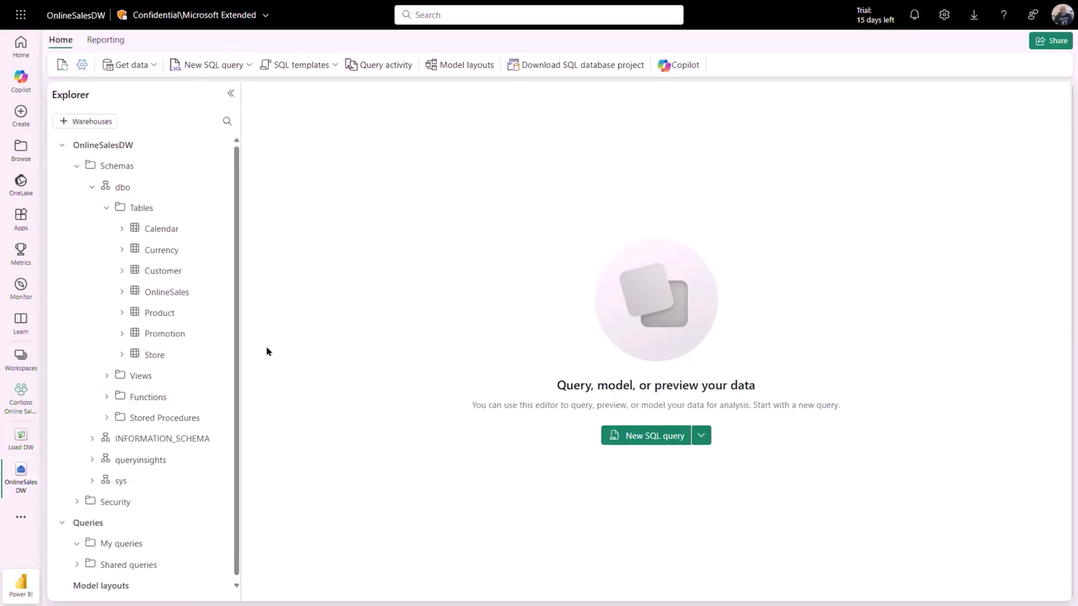
left_click(680, 66)
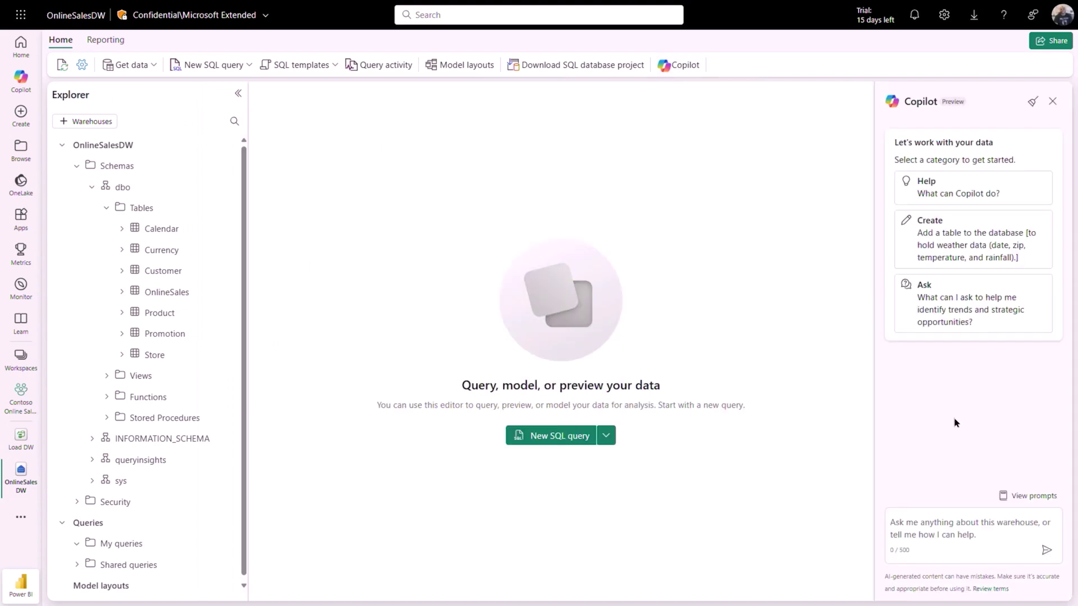
left_click(923, 527)
type("write a query that shows my top 5 selling products by salesam")
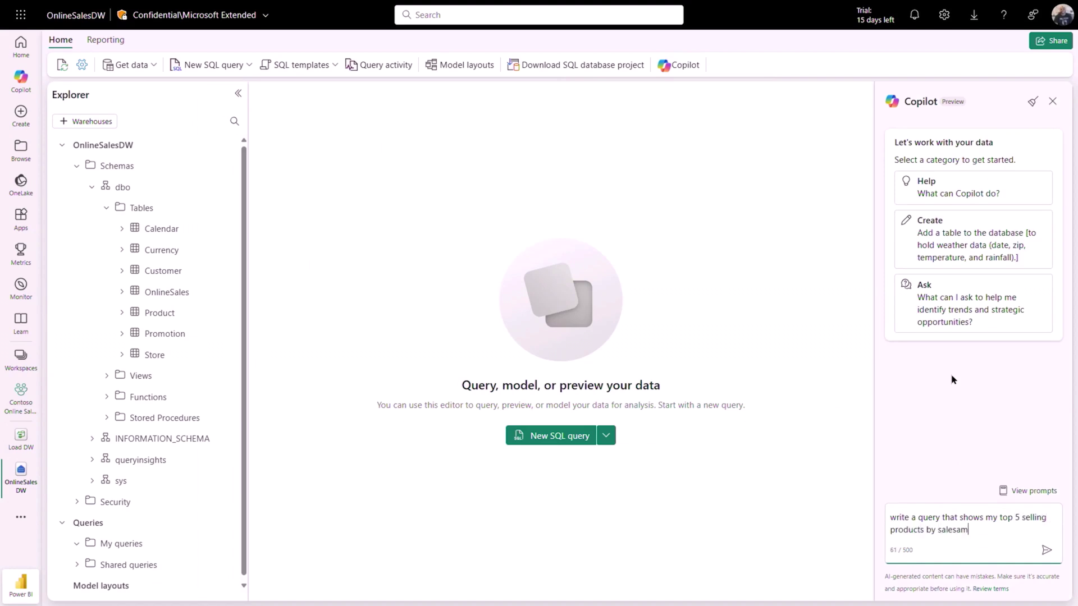
type("ount")
key("Return")
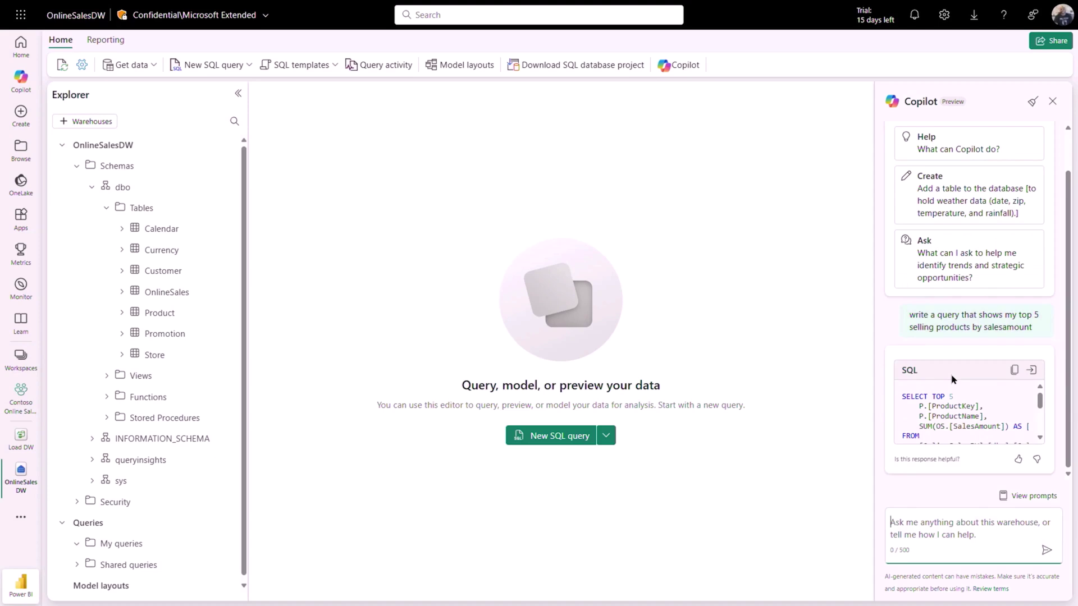
Insert and run Copilot's SQL, then start a new semantic model from Reporting.
left_click(1031, 370)
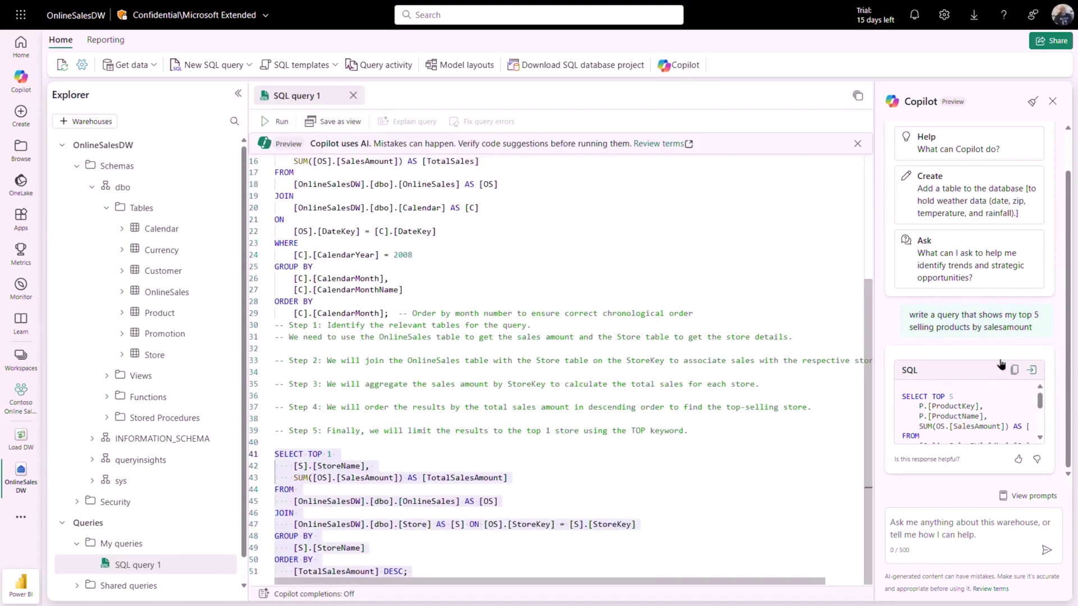
left_click(278, 119)
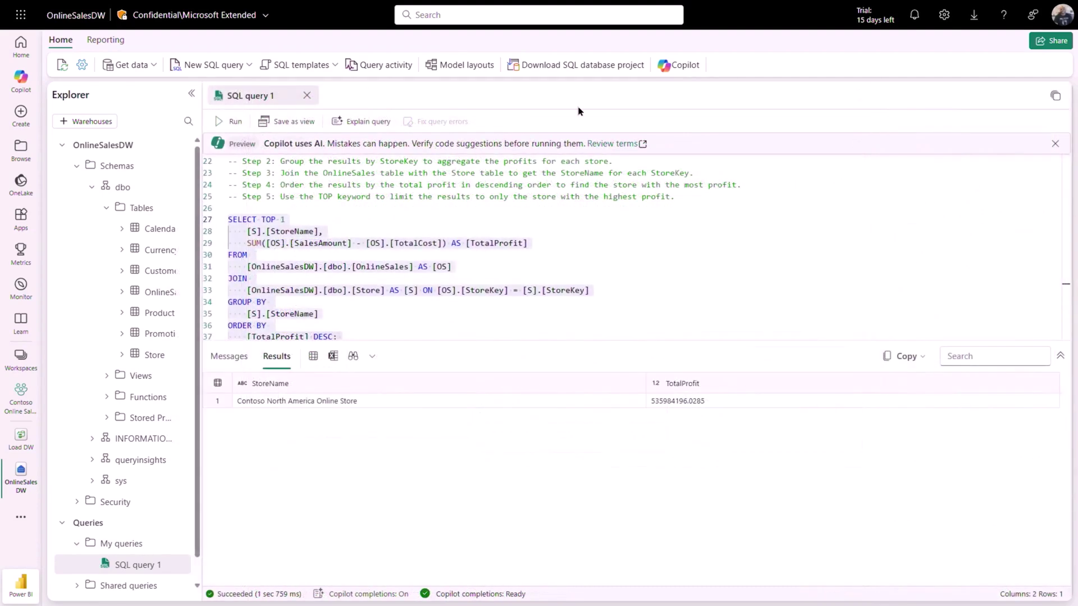
left_click(106, 40)
left_click(166, 65)
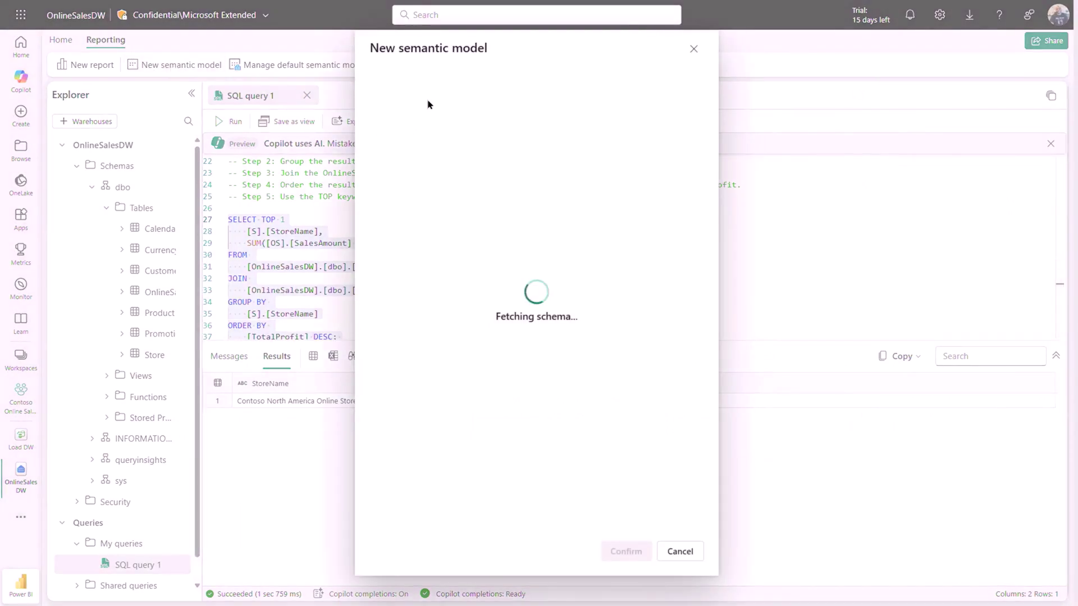
Create the Sales Analytical Model semantic model including all dbo tables.
type("Sale")
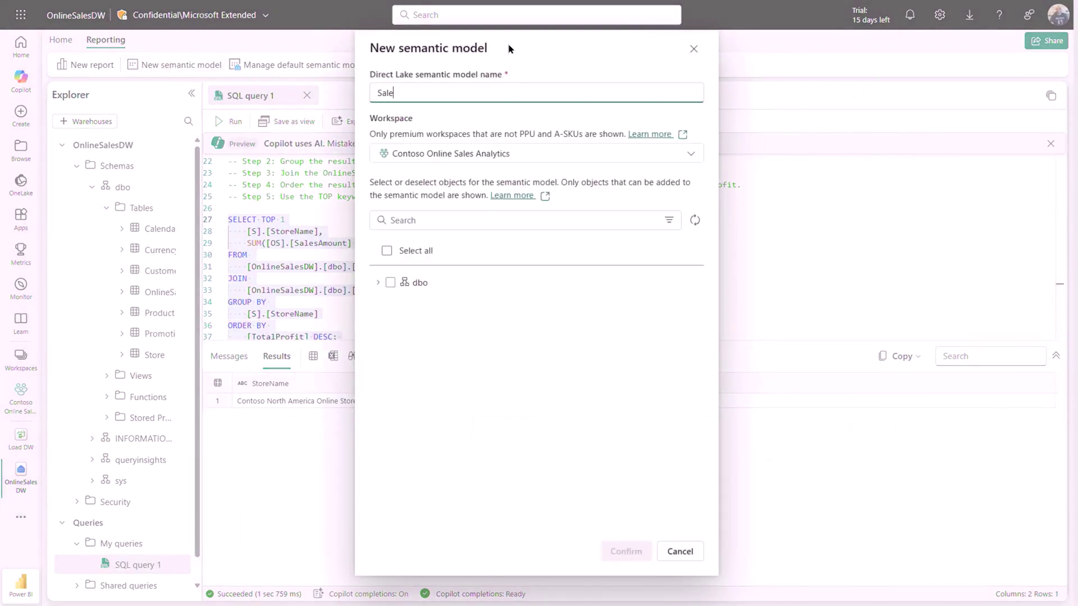
type("ic Mode")
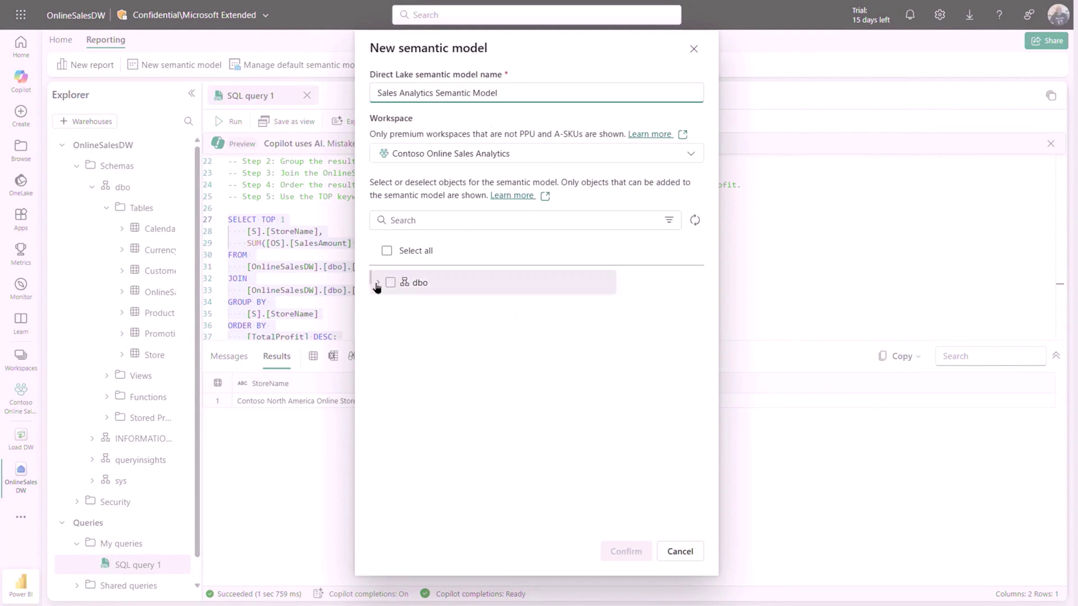
left_click(377, 282)
left_click(399, 307)
left_click(626, 551)
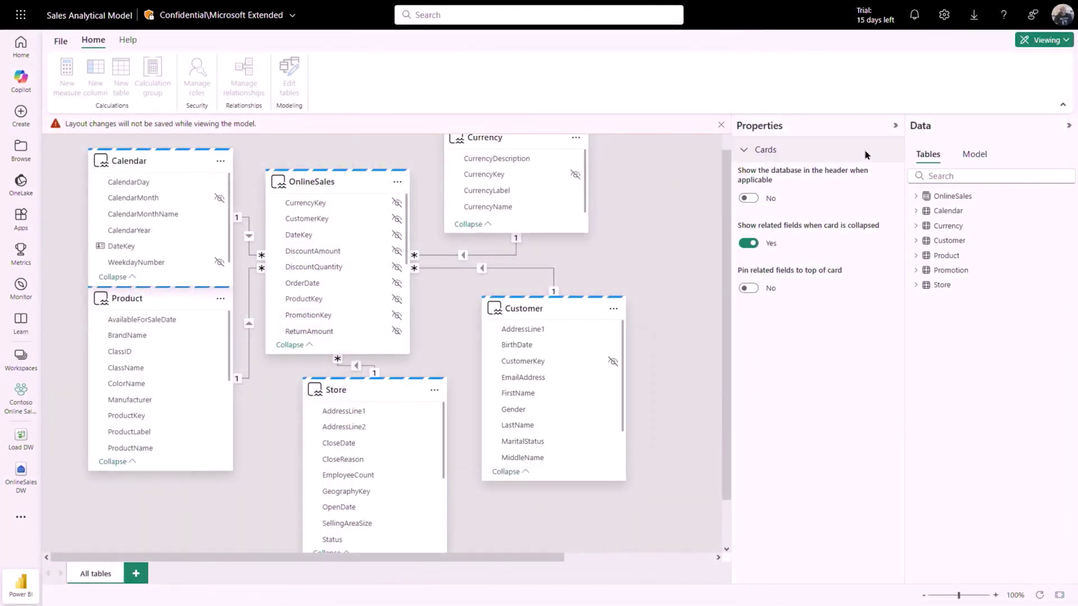
Collapse the properties and data panes and switch the model to editing mode.
left_click(973, 162)
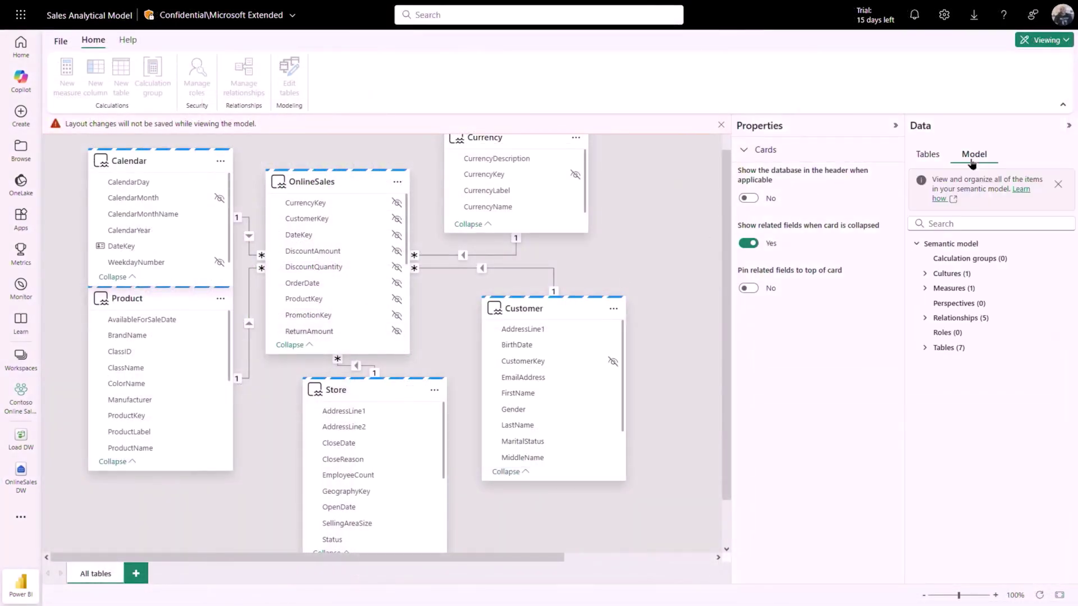
left_click(895, 127)
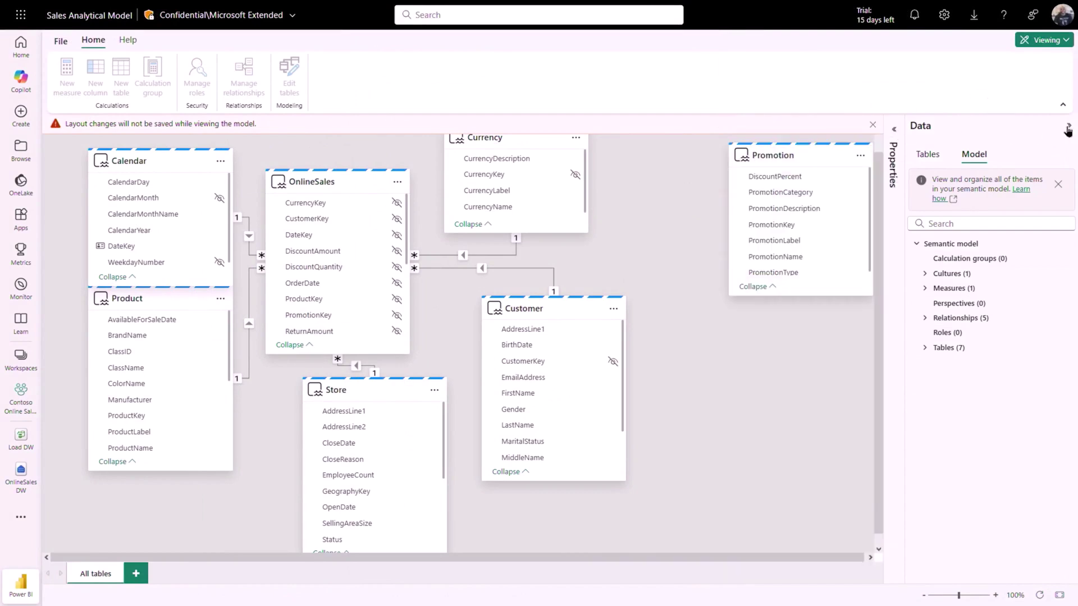
left_click(1068, 128)
left_click(1045, 40)
left_click(975, 68)
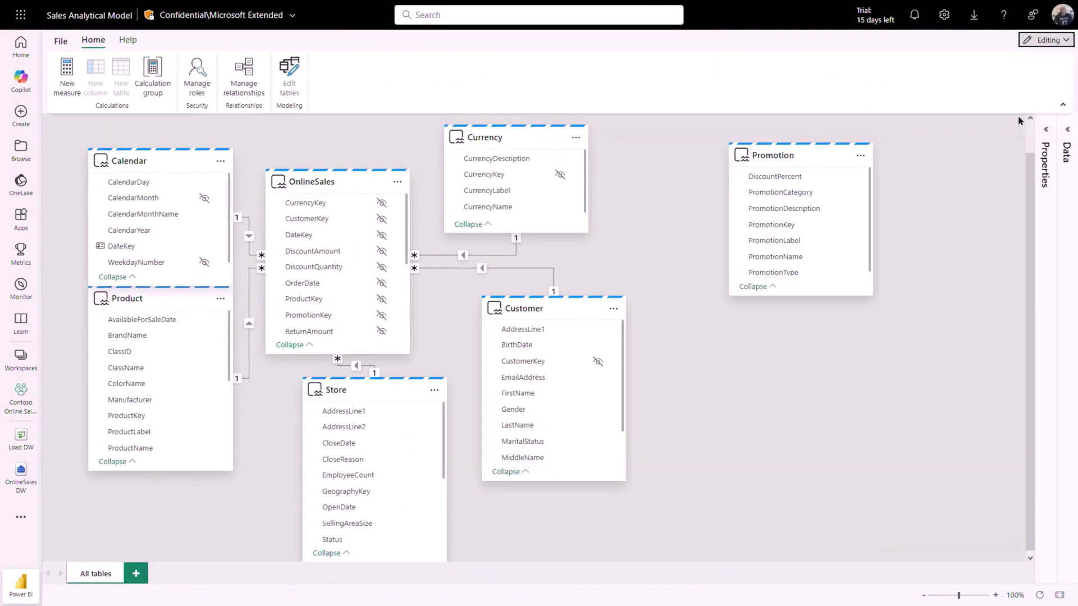
Relate OnlineSales to Promotion on PromotionKey, save, and return to the workspace.
left_click(310, 321)
left_click_drag(310, 321, 777, 230)
left_click(663, 526)
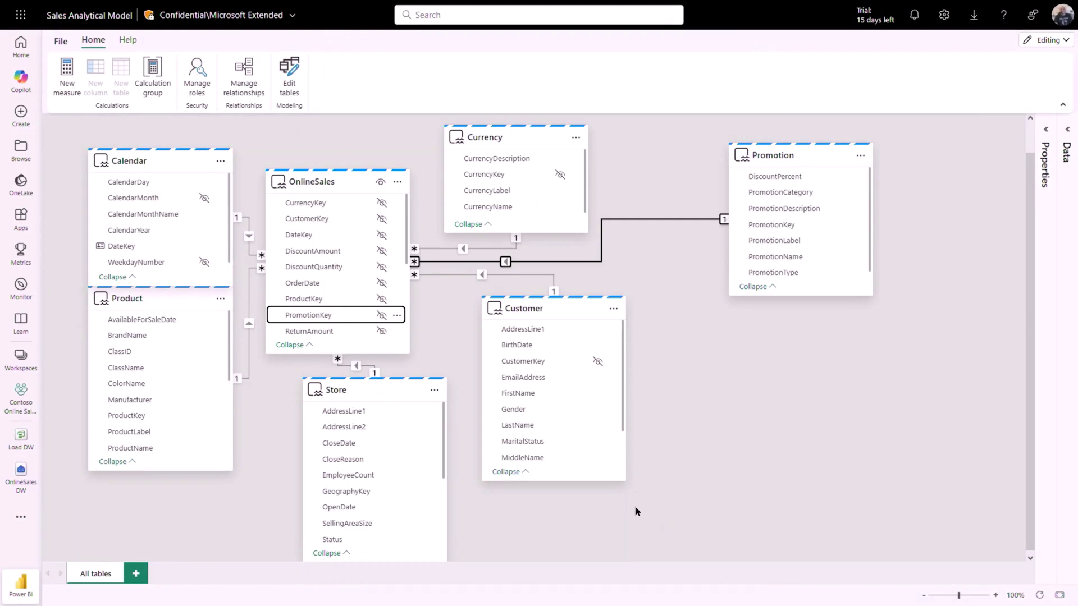
left_click(20, 396)
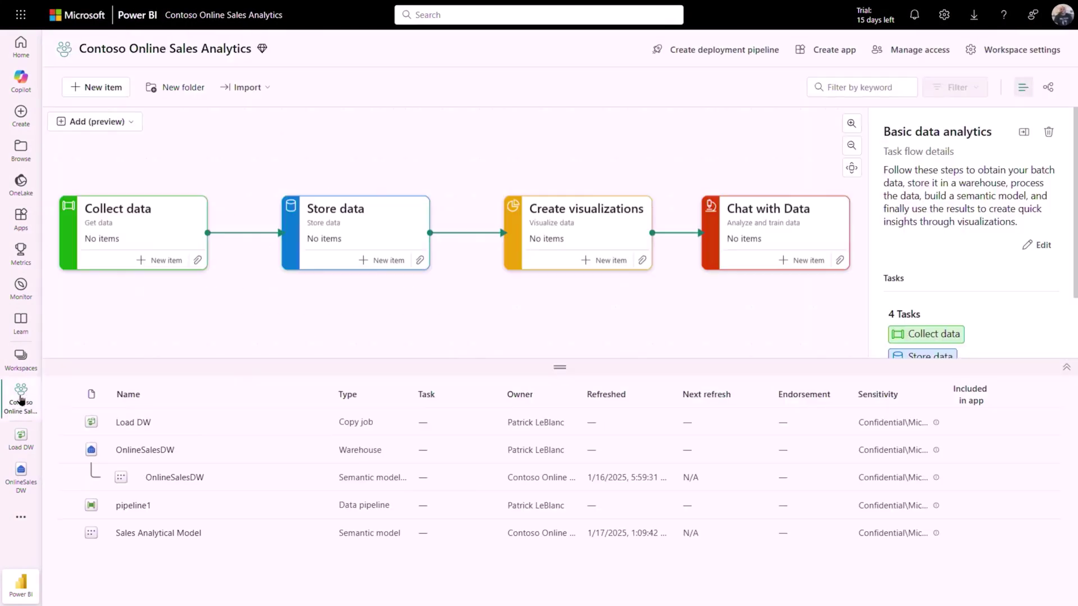
In the model's DAX query view, ask Copilot for sales amount, cost and profit measures.
left_click(318, 532)
left_click(348, 486)
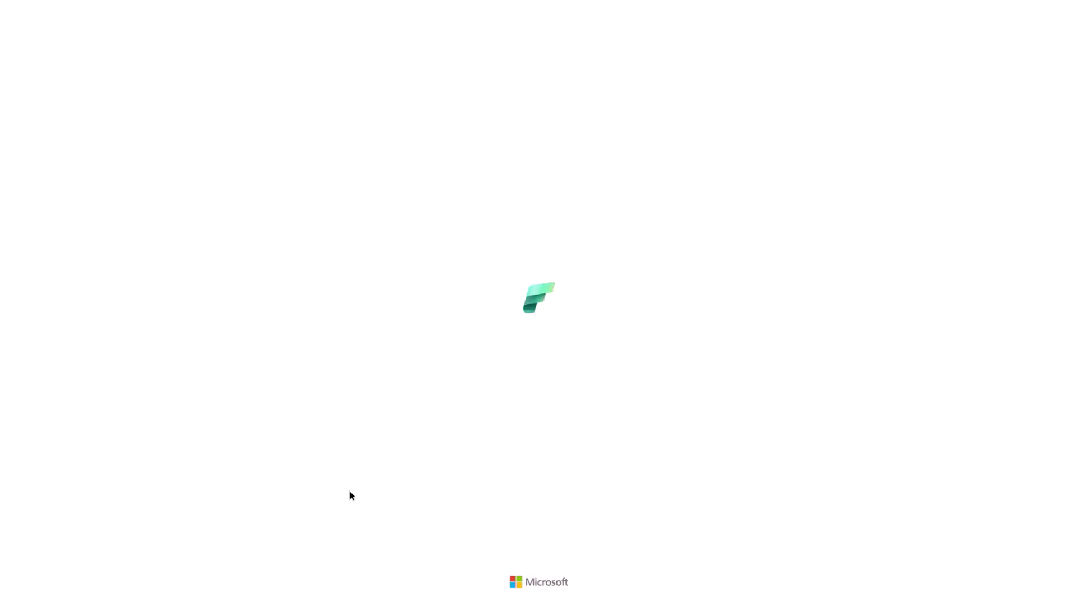
key("Delete")
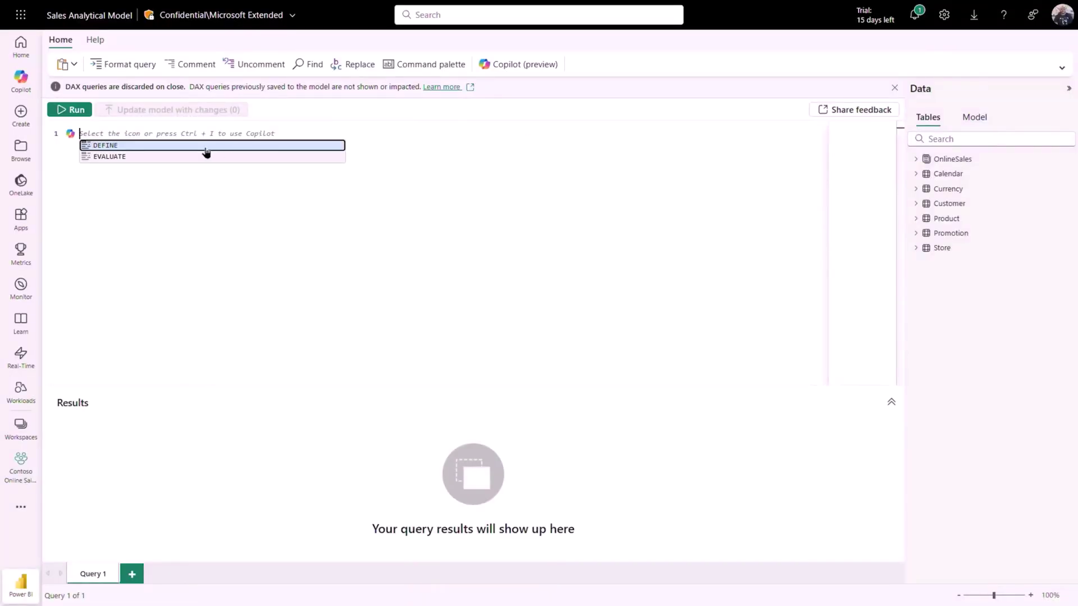
left_click(70, 134)
type("cr")
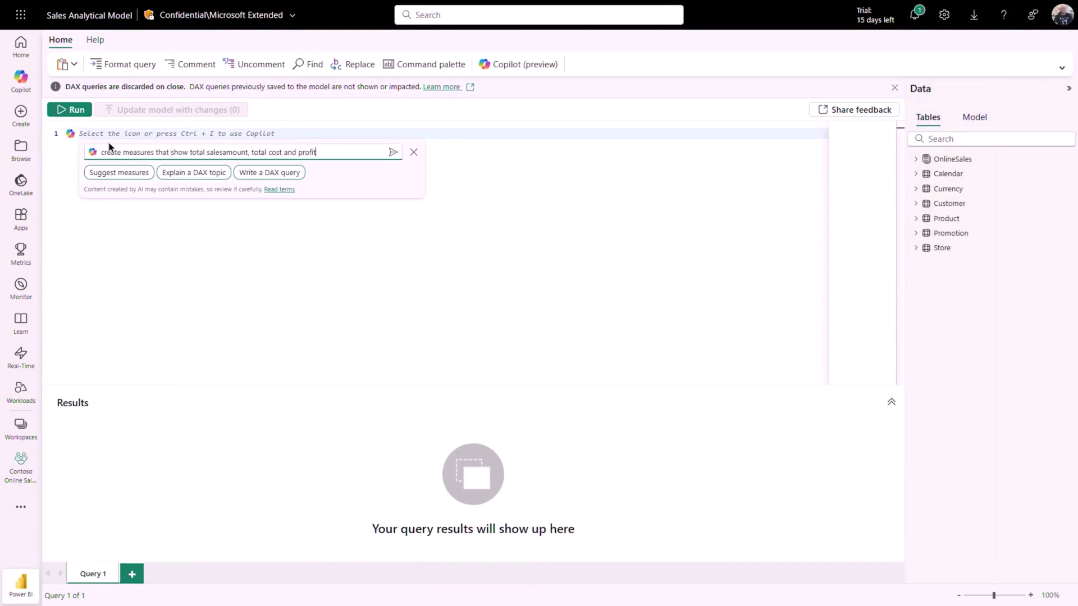
key("Return")
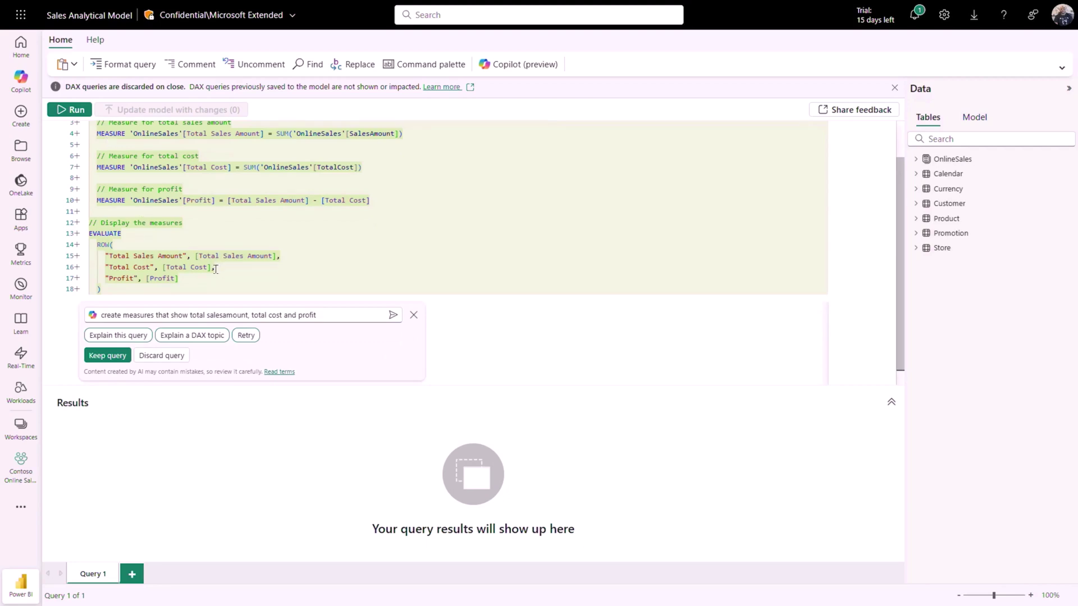
Run and keep the query, add the three measures to OnlineSales, and return to the workspace.
left_click(75, 110)
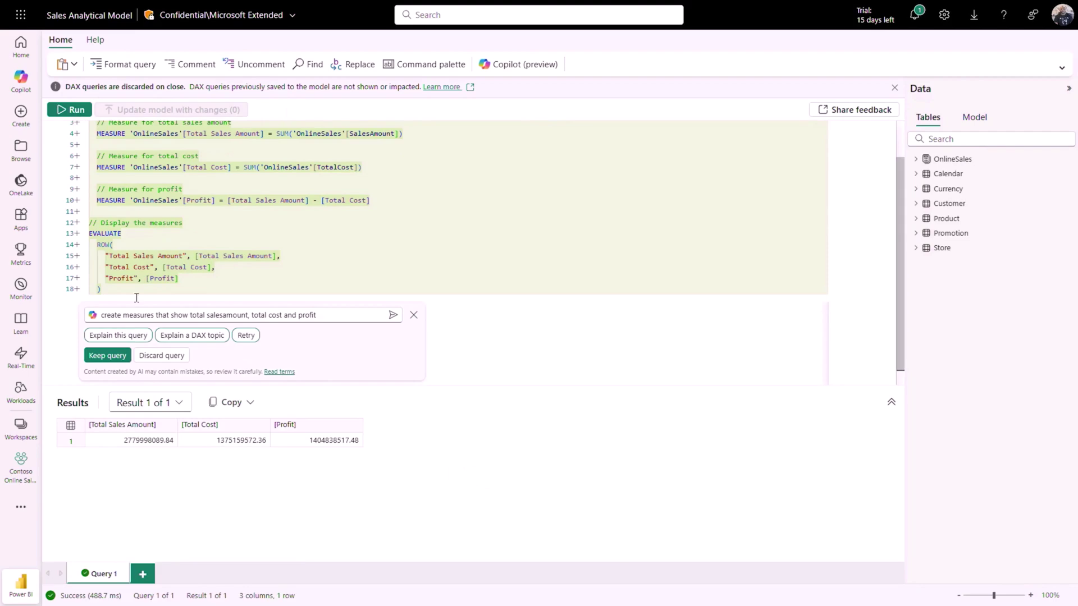
left_click(116, 354)
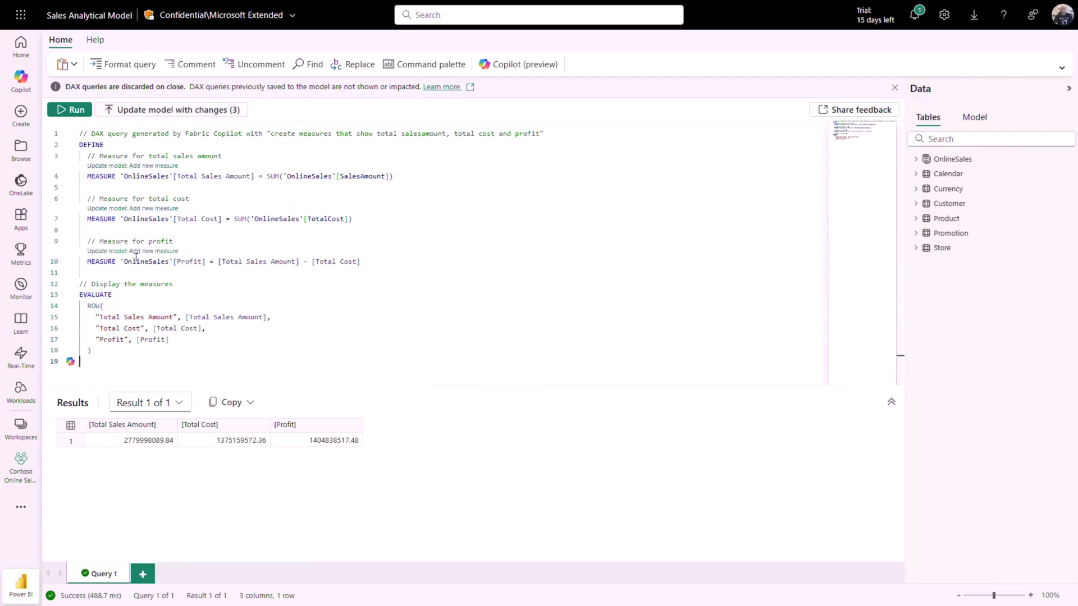
left_click(158, 113)
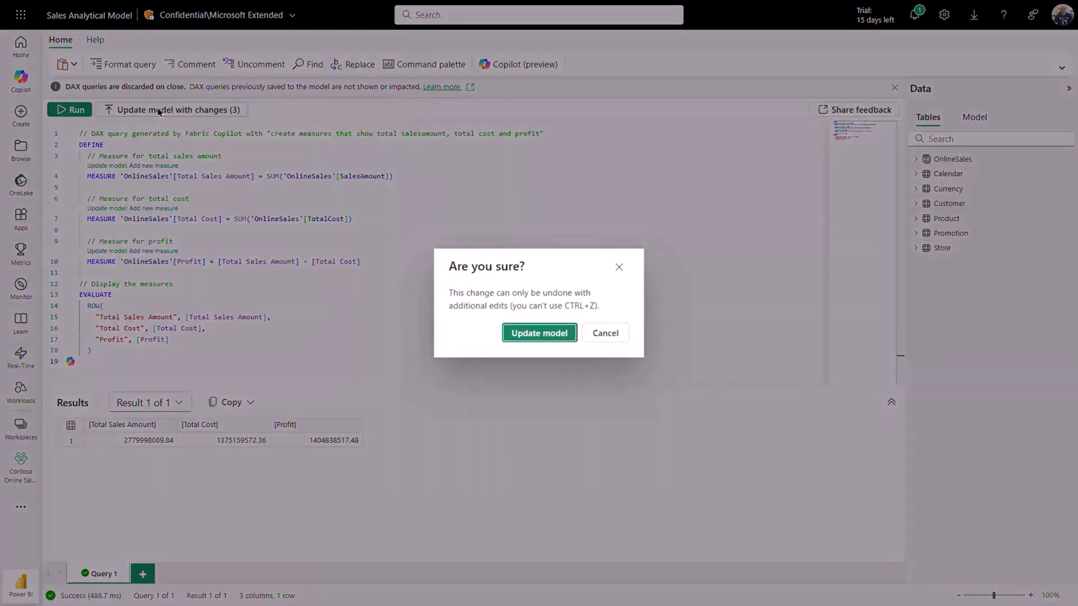
left_click(530, 332)
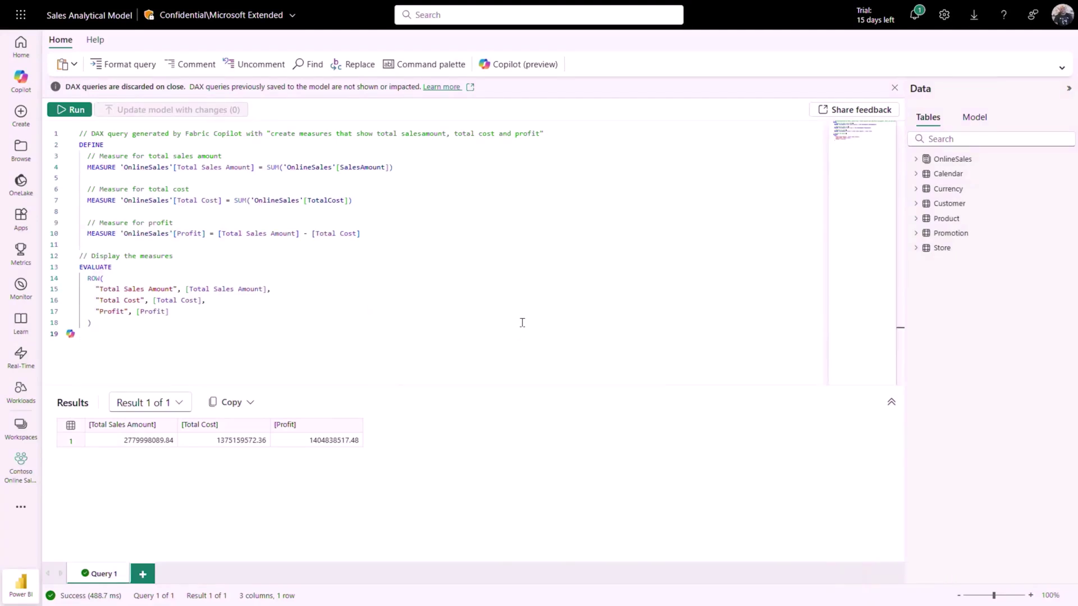
left_click(916, 159)
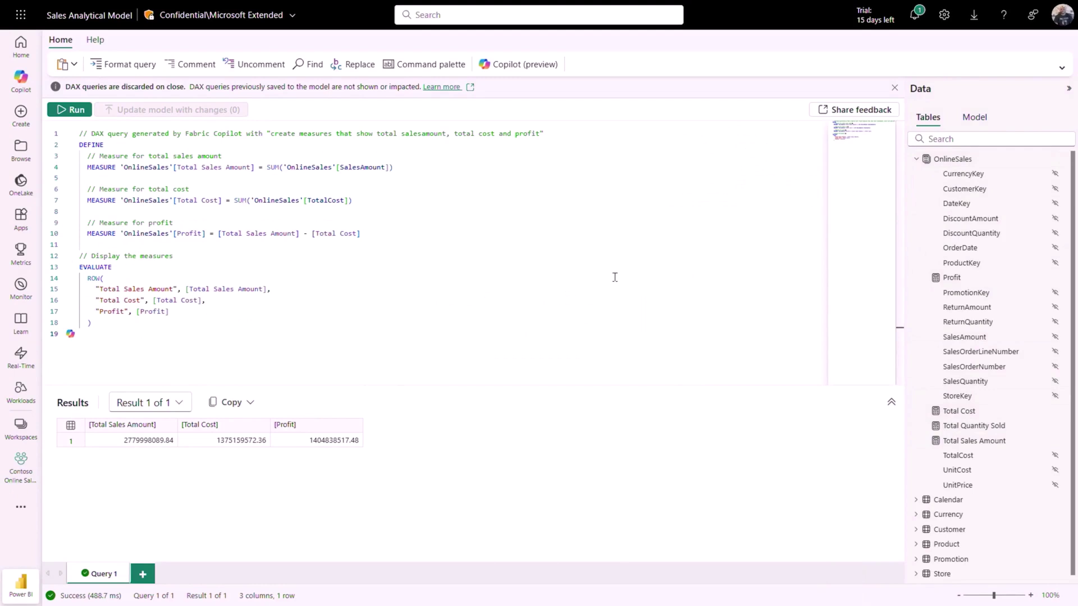
left_click(22, 465)
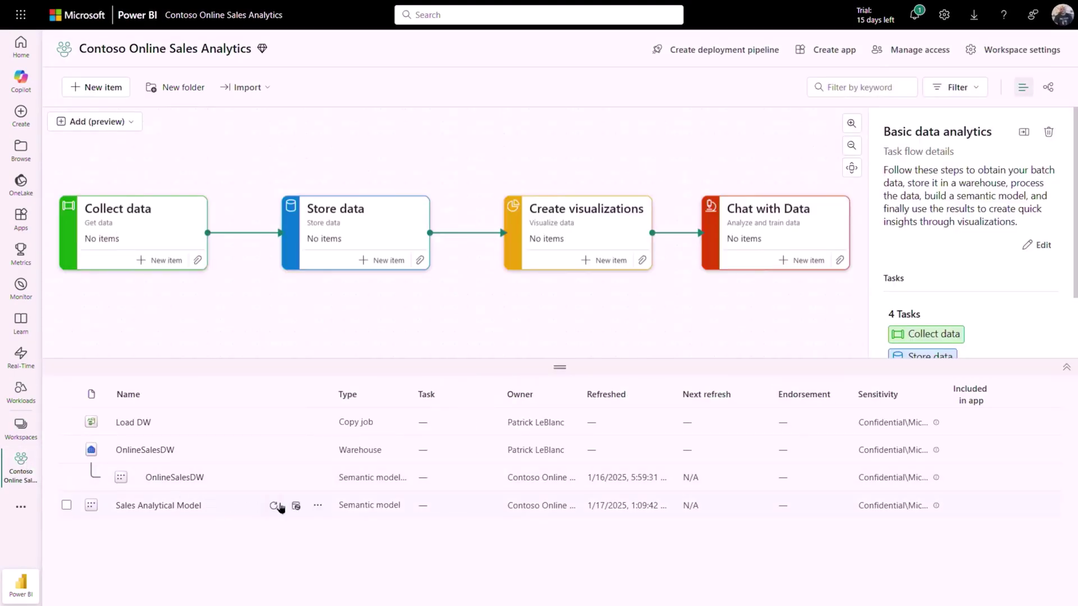
Start a report from Sales Analytical Model and ask Copilot for sales, cost and profit by date and store.
left_click(314, 507)
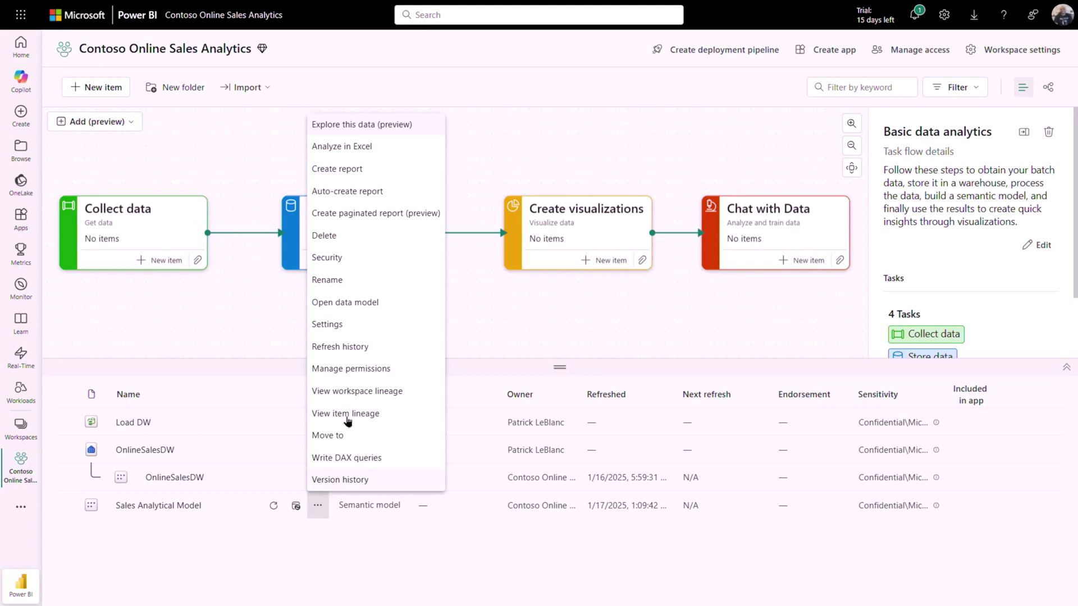
left_click(346, 168)
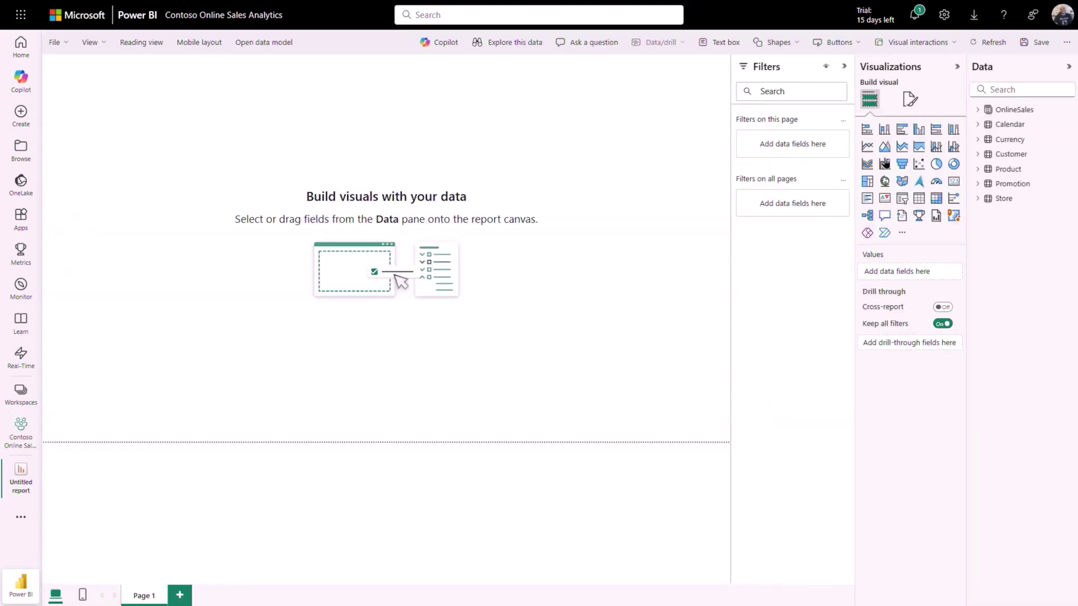
left_click(439, 42)
left_click(937, 543)
type("create a rep")
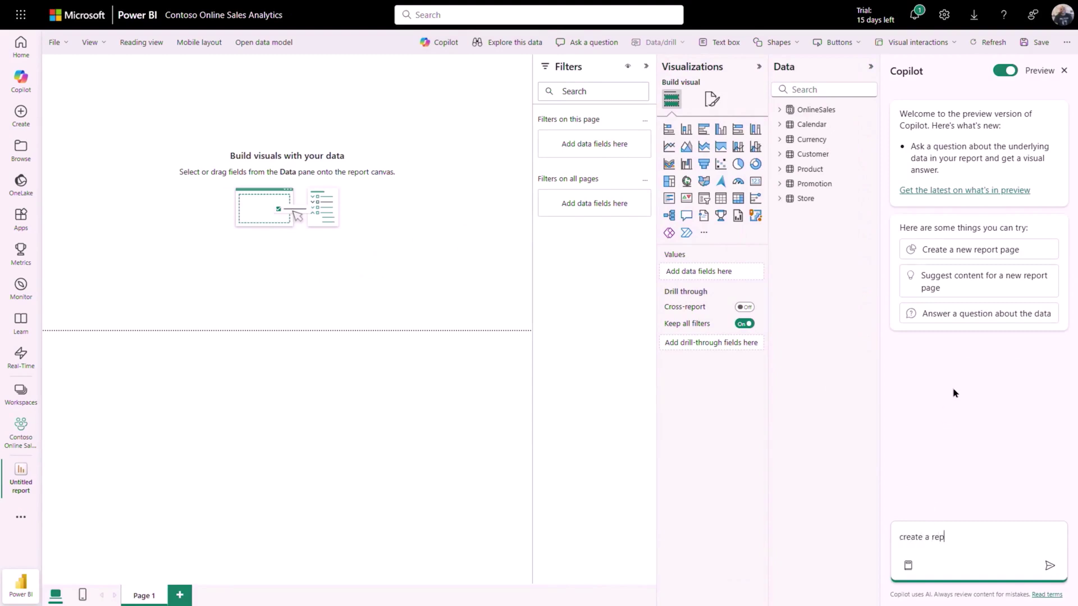
type("ort that shows total sales amount, total dcost and profit by date and store")
key("Return")
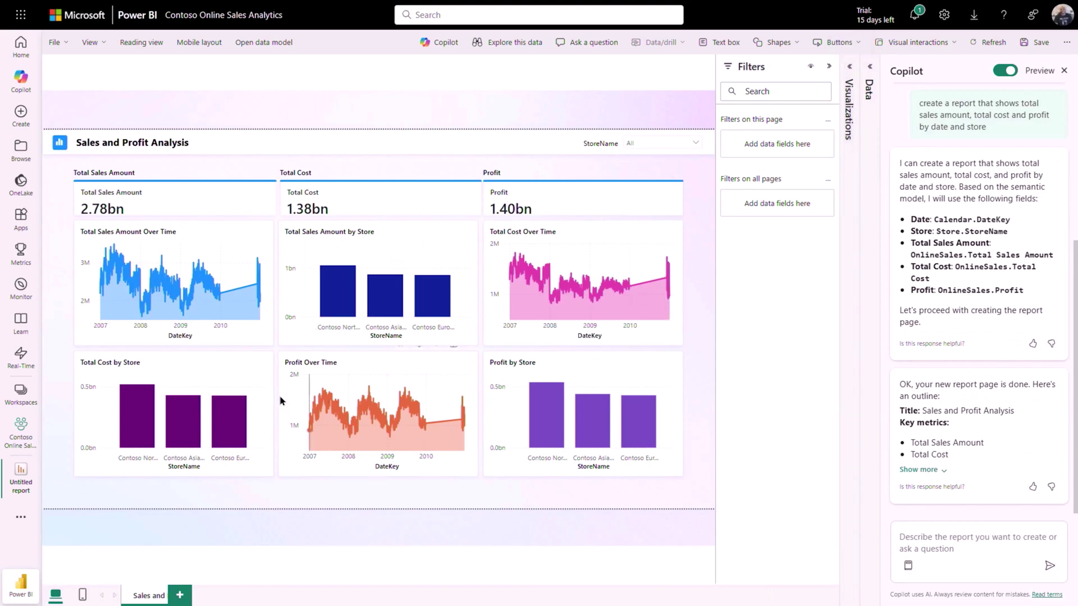
Ask Copilot to change all DateKey references in the report to calendaryear.
left_click(941, 543)
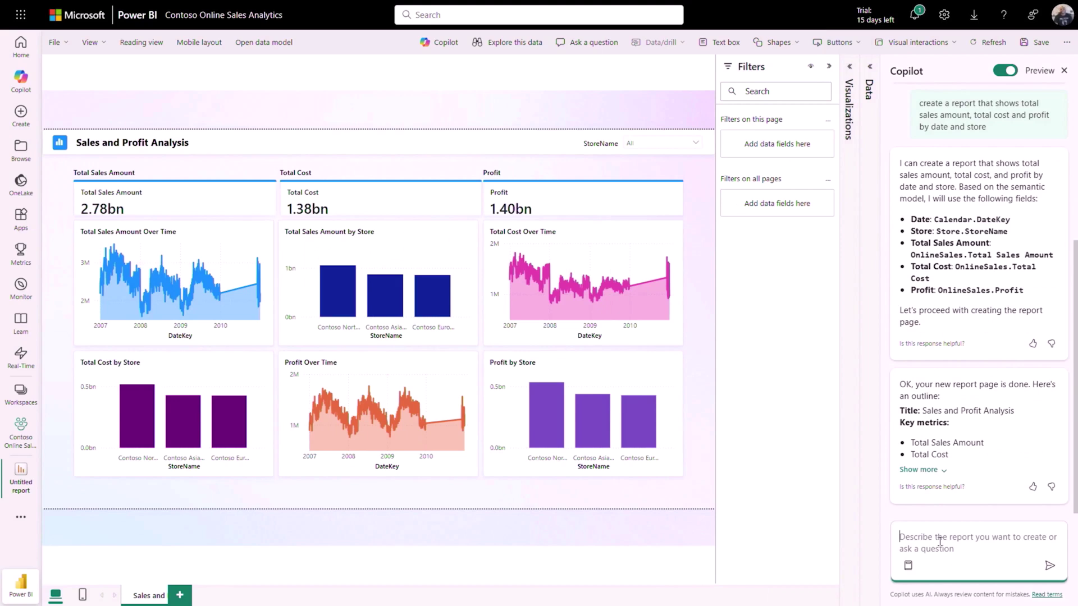
type("change all references from datekey to calendaryear")
key("Return")
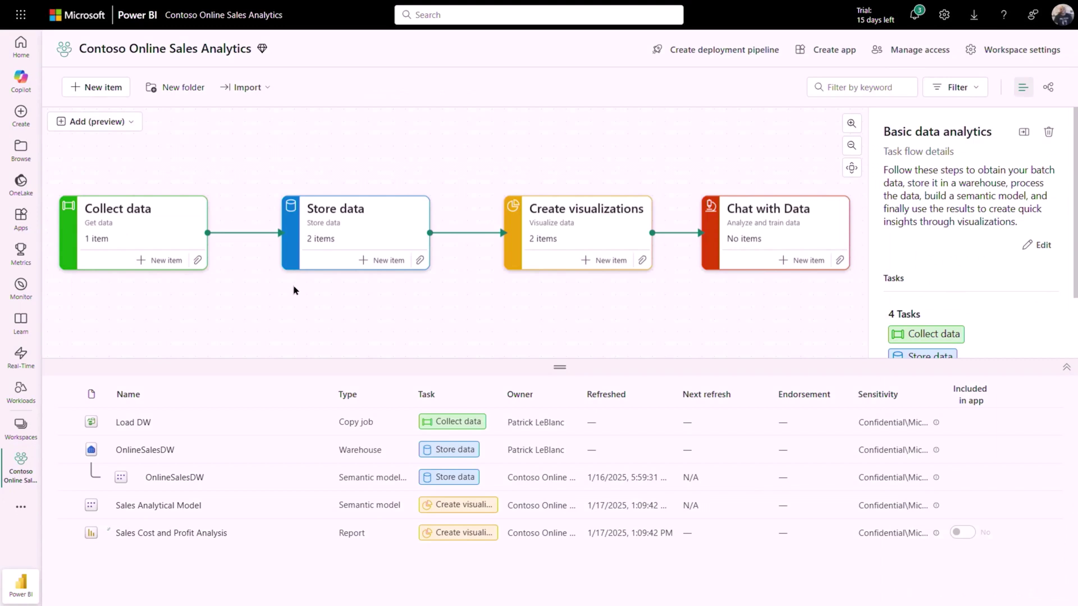
Review the Collect data, Store data, Create visualizations and Chat with Data items, then open standalone Copilot.
left_click(156, 232)
left_click(365, 233)
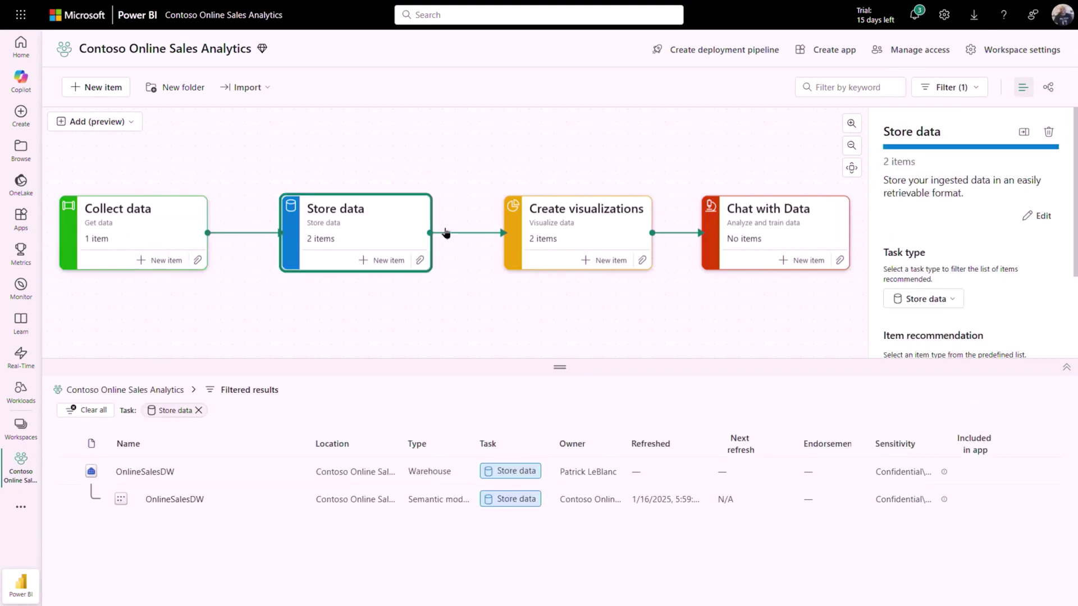
left_click(553, 232)
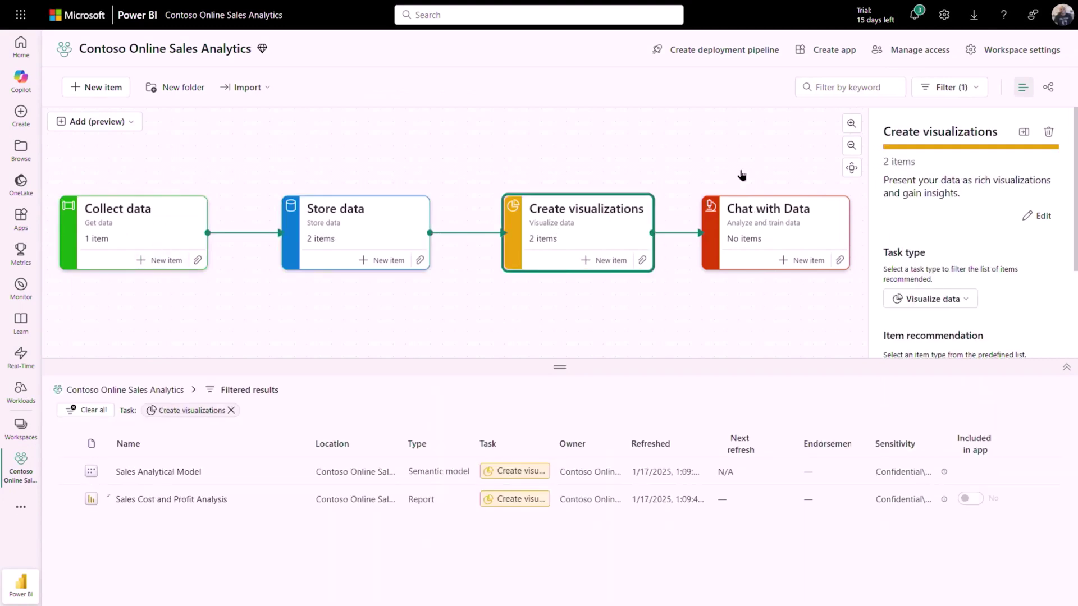
left_click(788, 260)
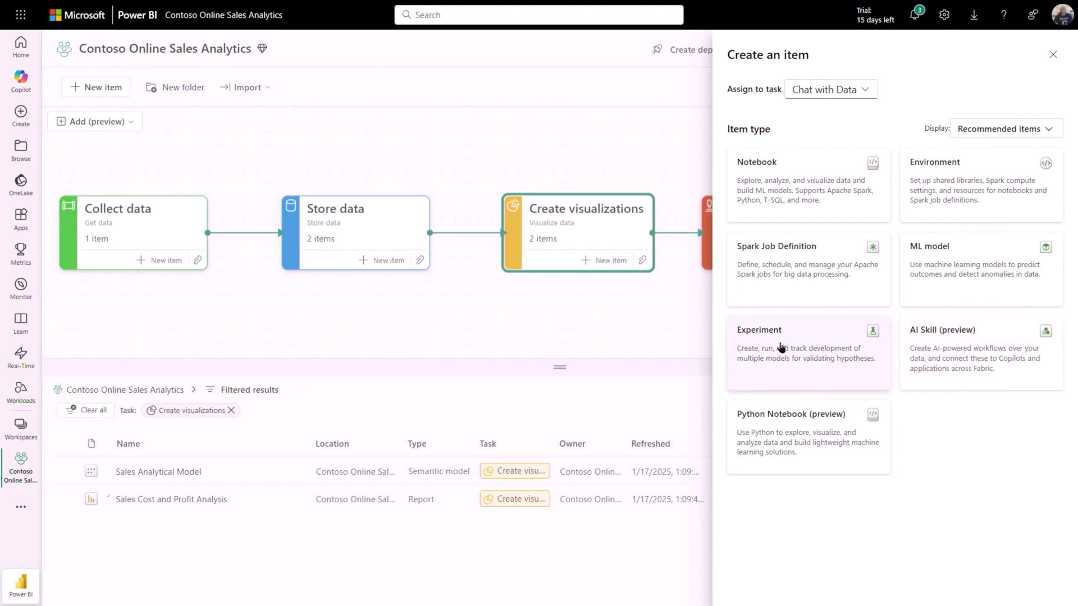
left_click(666, 312)
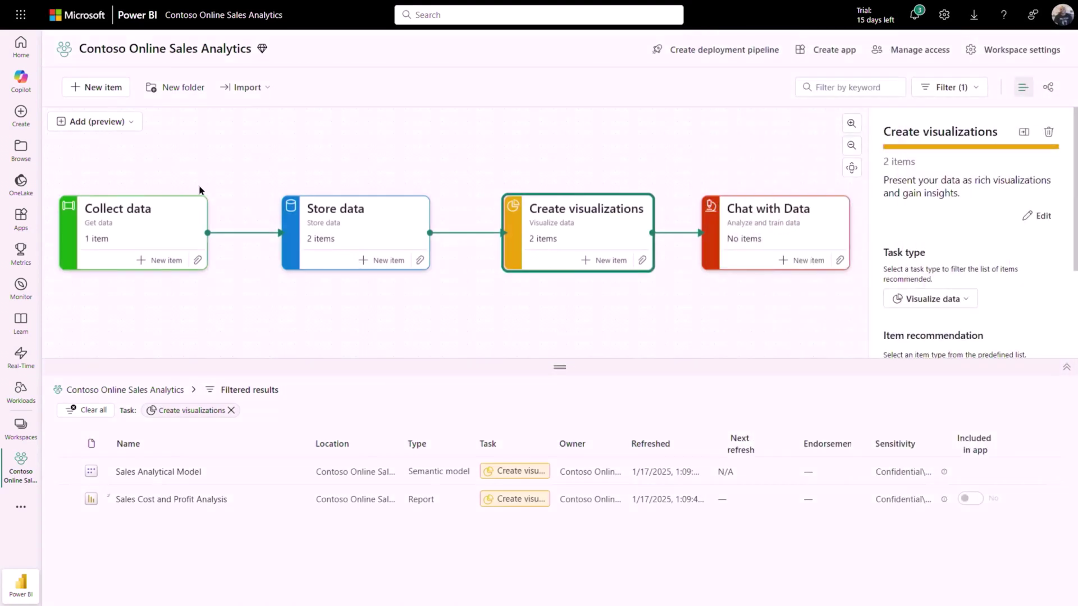
left_click(21, 79)
Ask Copilot for 'show profits by store' and 'show top 5 products by salesamount for each store', then return to Contoso Online Sales Analytics.
type("show profits by store")
key("Return")
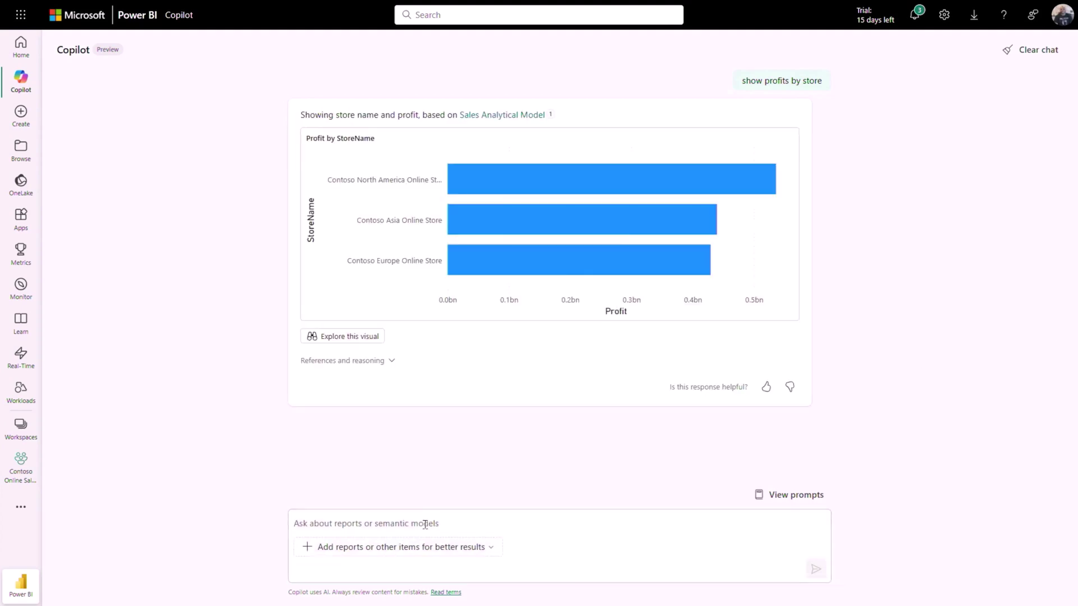
type("show top")
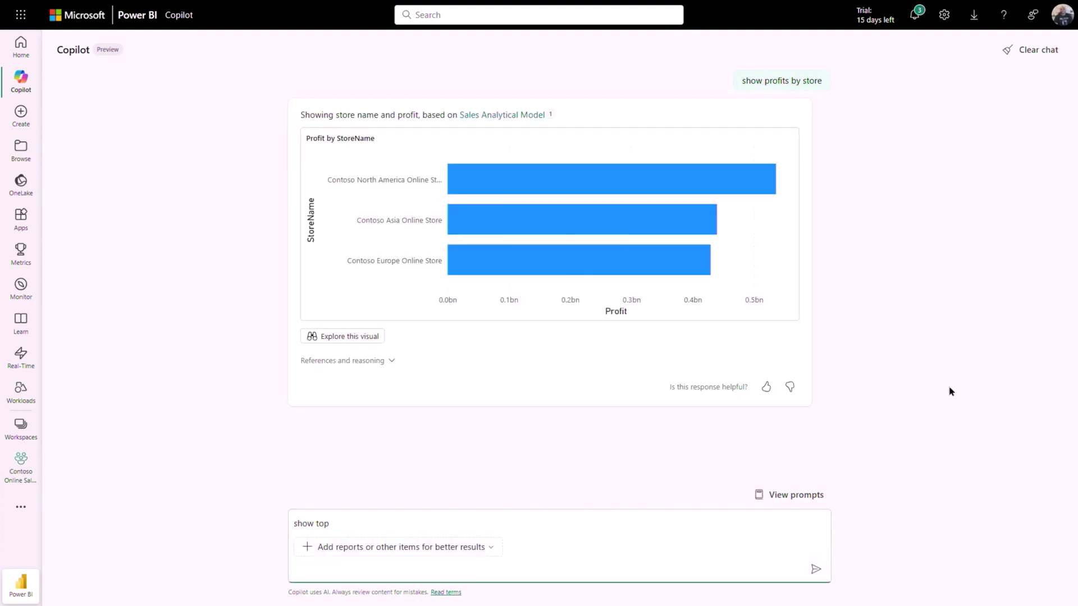
type(" 5 products by salesamount for each store")
key("Return")
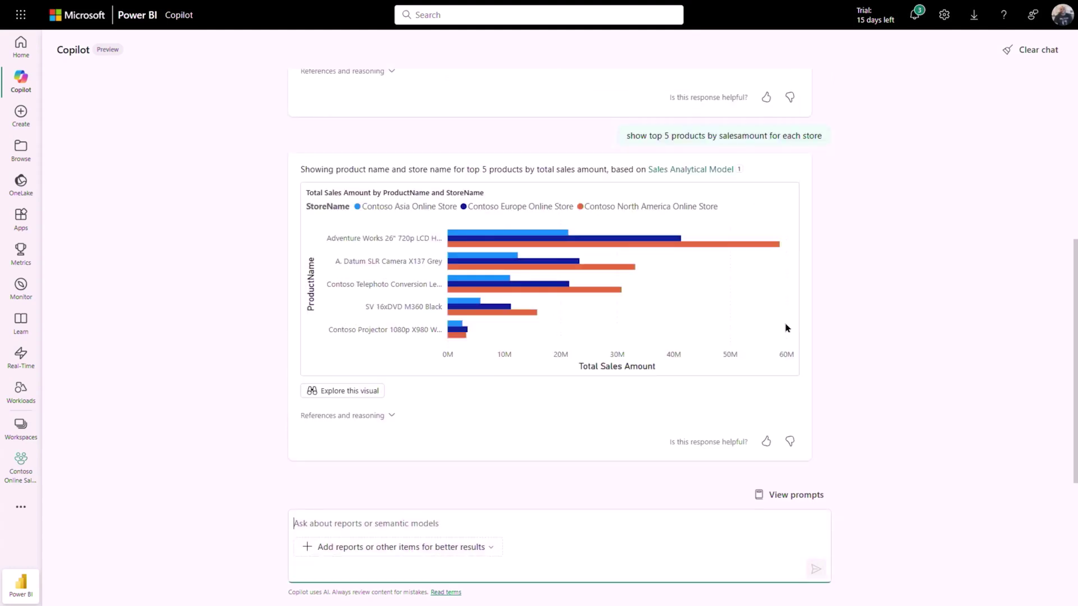
left_click(391, 416)
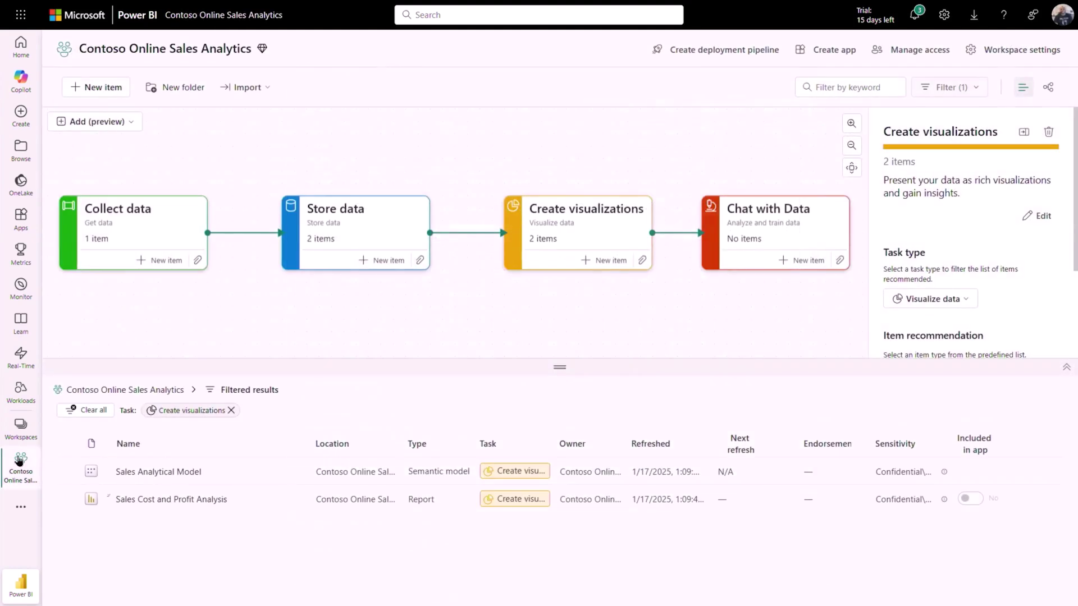